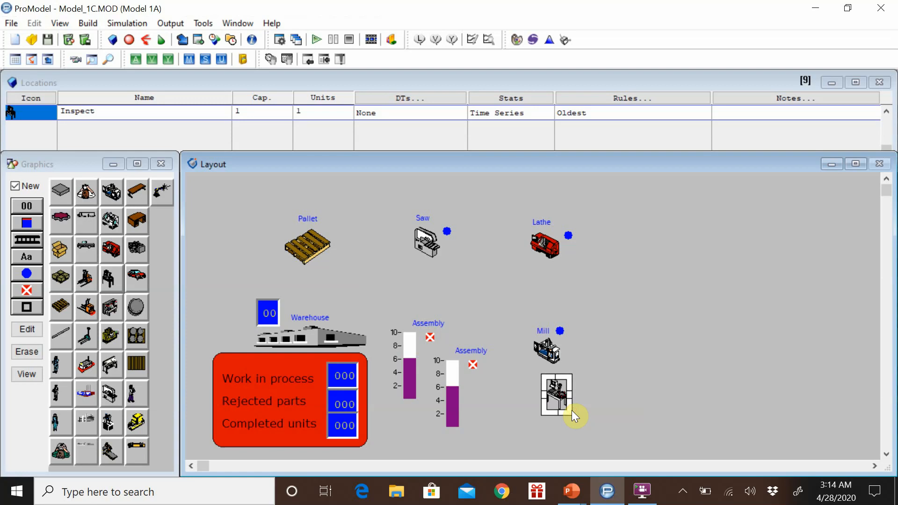
Step: Move the Mill location up and to the right in the layout, and shift the Inspect icon up and left beside it
click(547, 341)
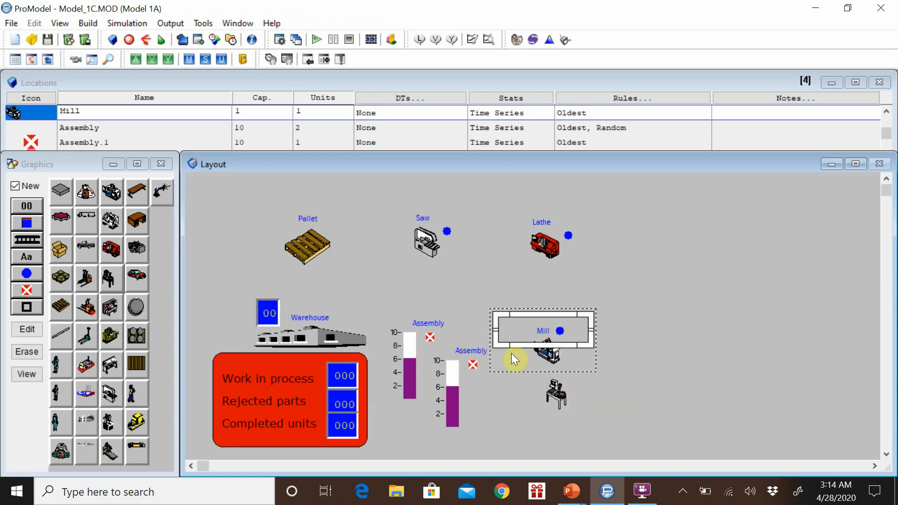
mouse_move(511, 353)
mouse_down()
mouse_move(524, 339)
mouse_move(510, 354)
mouse_up()
click(545, 351)
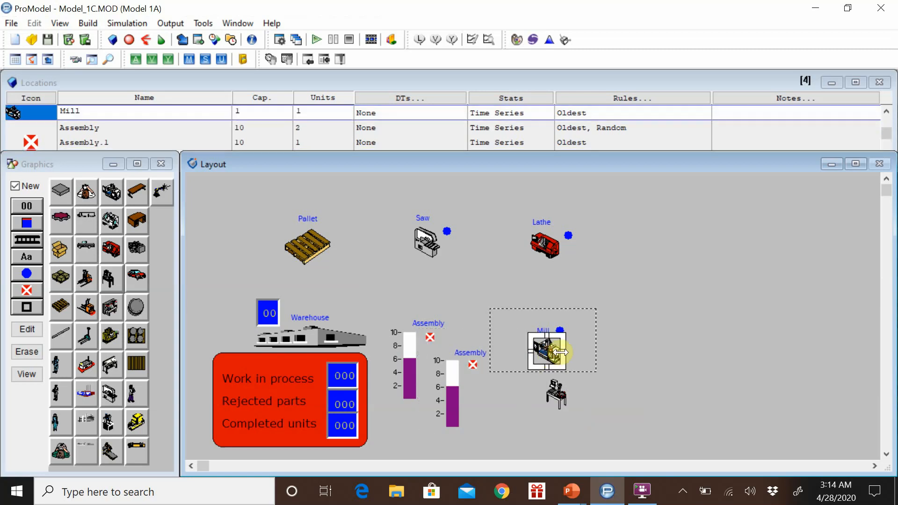
drag(587, 358, 620, 335)
click(560, 388)
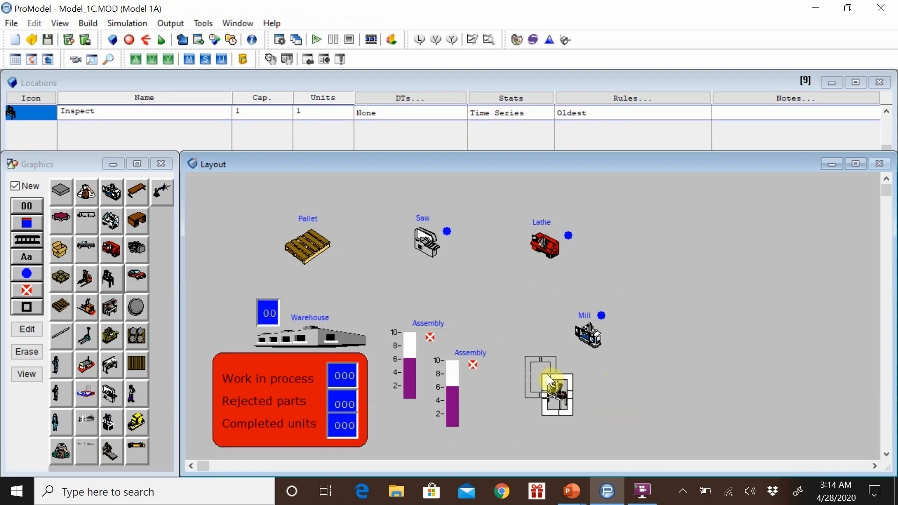
drag(547, 375, 547, 375)
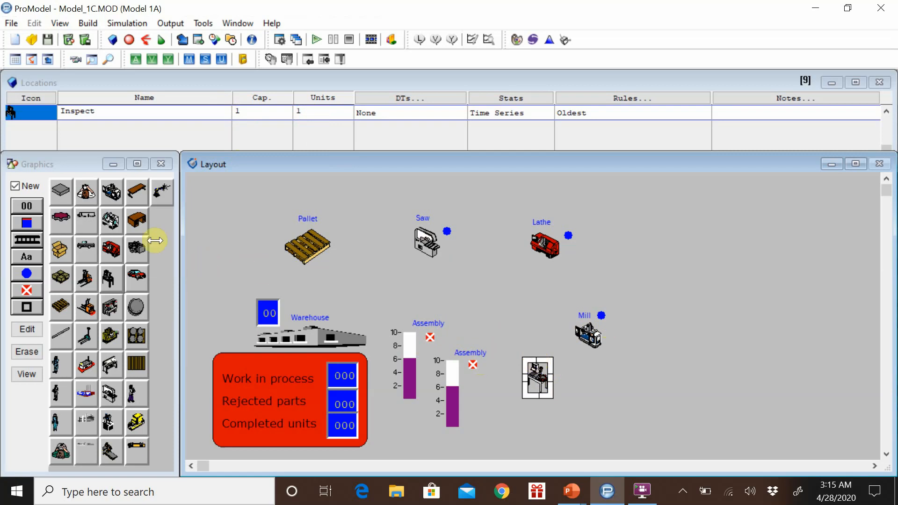
Step: With New graphic creation turned off, add a name label above the Inspect icon and a status light beside it
click(16, 187)
click(15, 184)
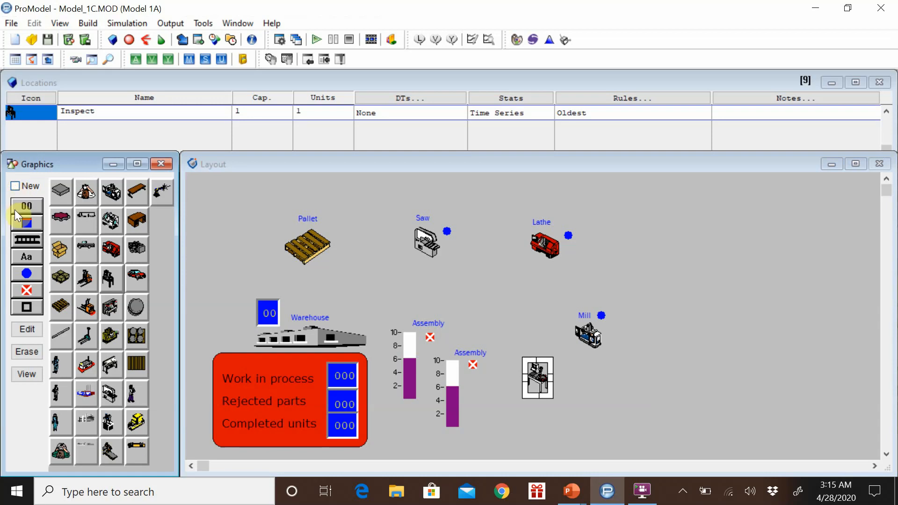
click(537, 349)
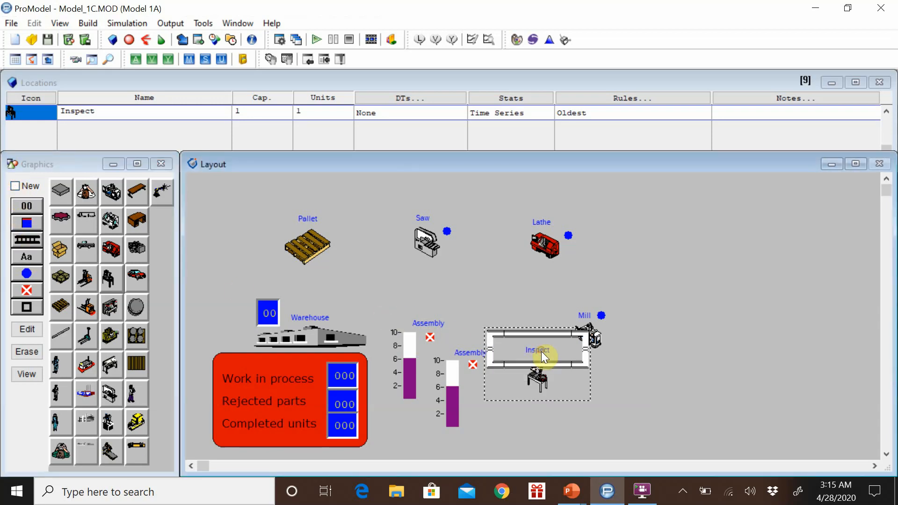
drag(543, 356, 544, 356)
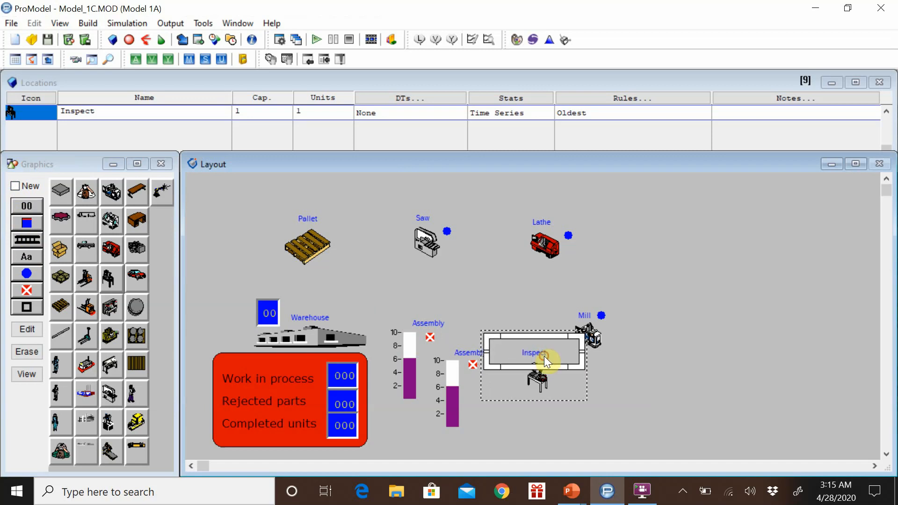
click(29, 274)
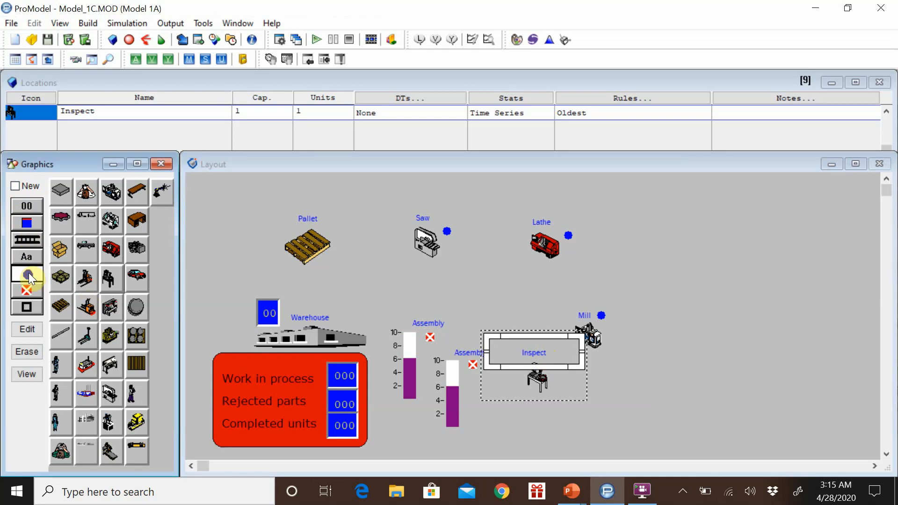
click(552, 377)
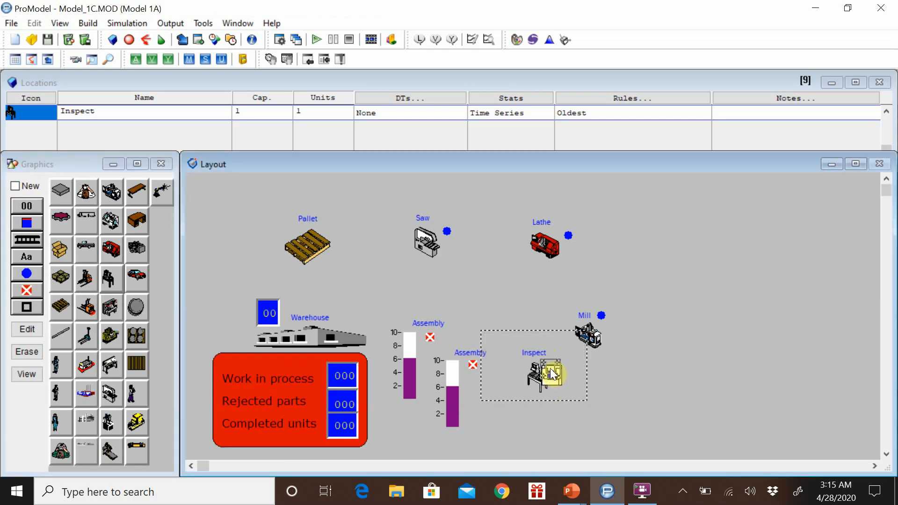
drag(552, 374, 550, 367)
Step: Move the Mill location with its label and status light slightly higher, clear of the Inspect location
click(605, 335)
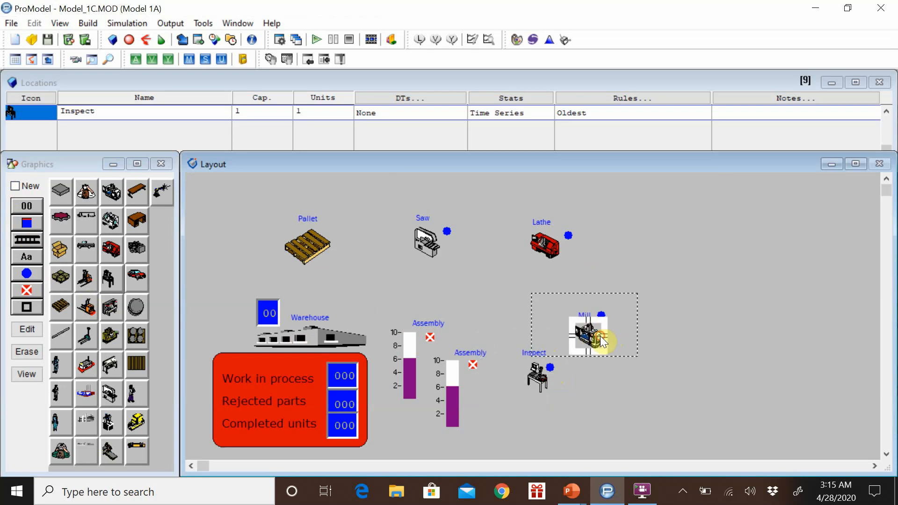
drag(624, 330, 623, 329)
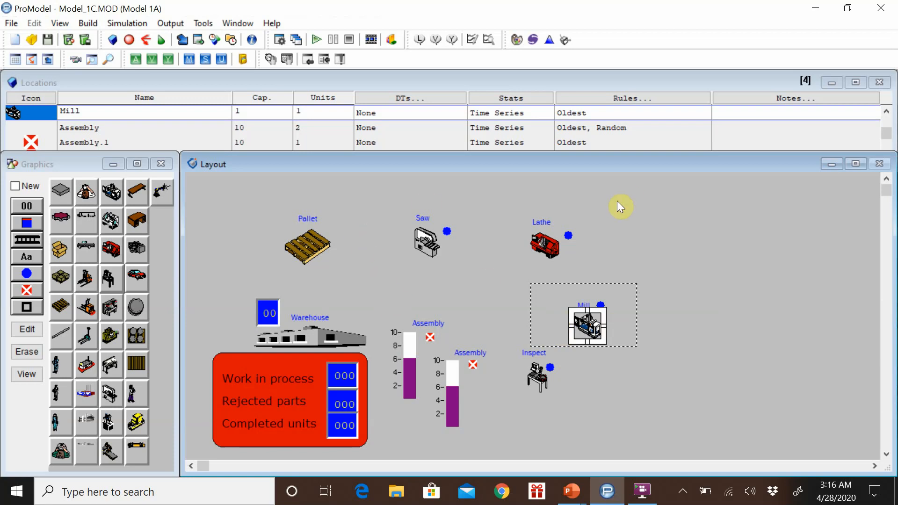
Step: Examine the Locations table from the Inspect record up through the Warehouse and Assembly records
click(541, 389)
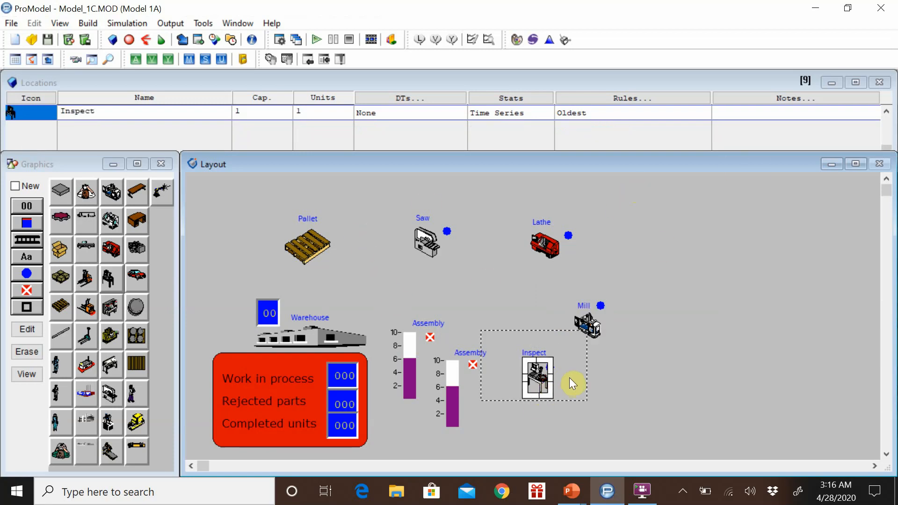
click(124, 119)
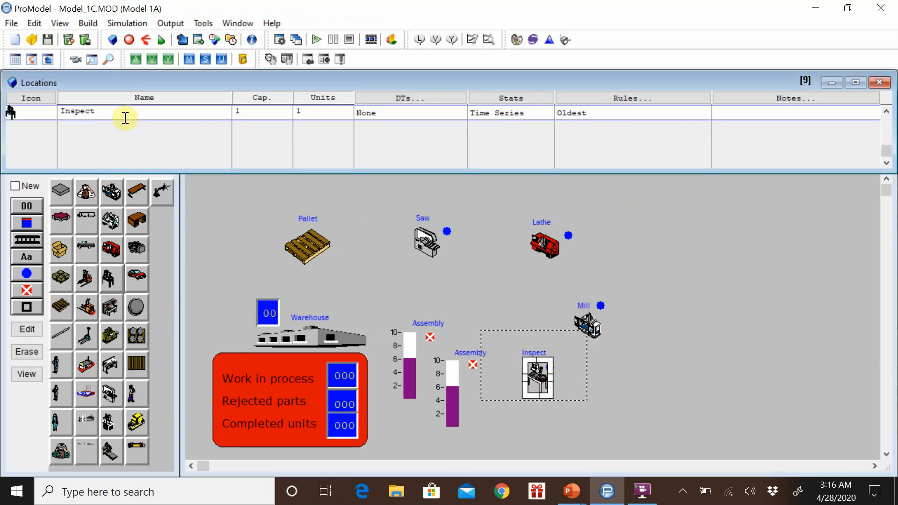
key(Up)
key(Up)
key(Up)
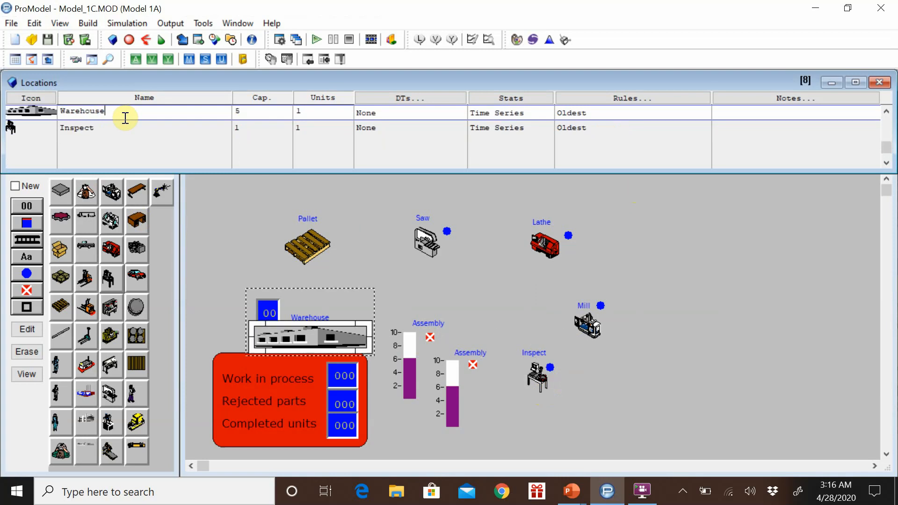
key(Down)
key(Down)
key(Down)
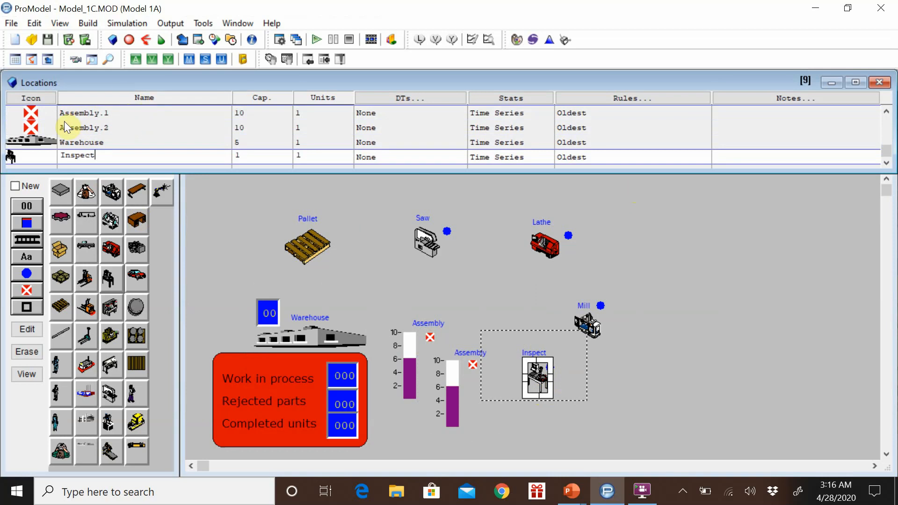
Step: Open the Entities editor and add a new entity after Finished_Goods using the flat gray block graphic
click(94, 21)
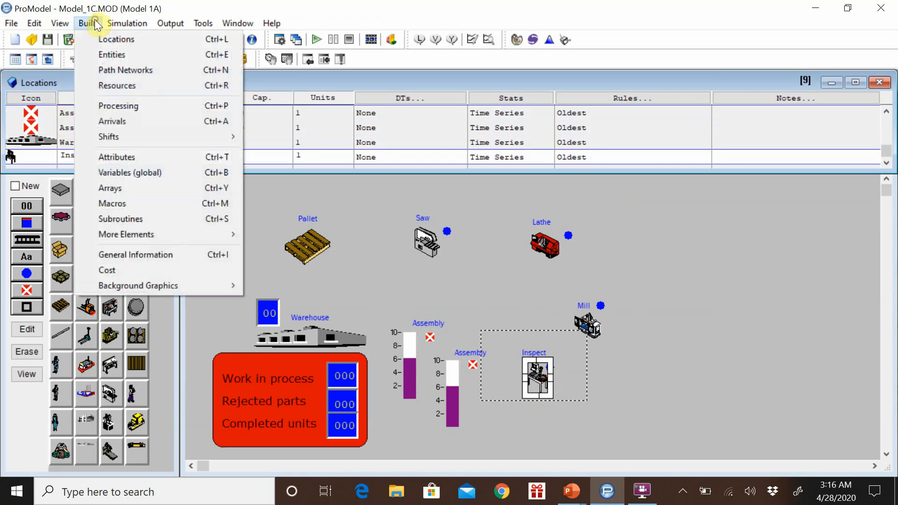
click(99, 49)
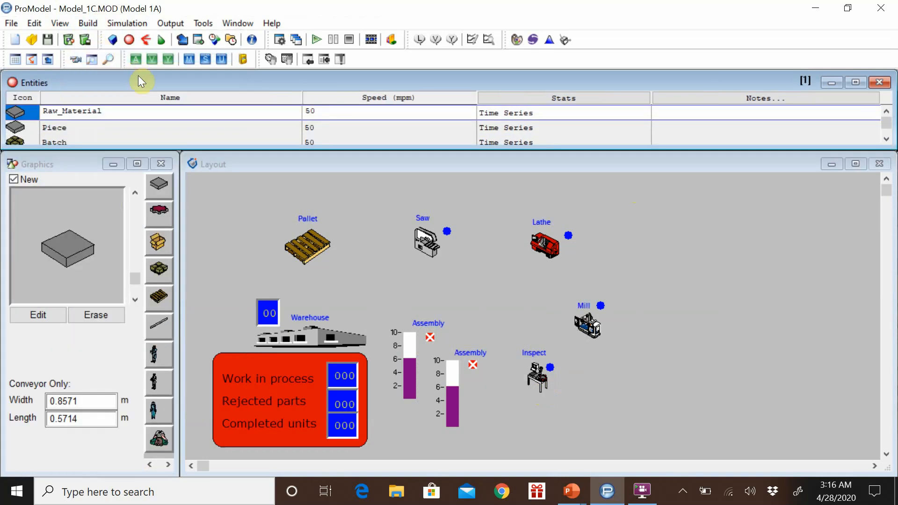
click(887, 140)
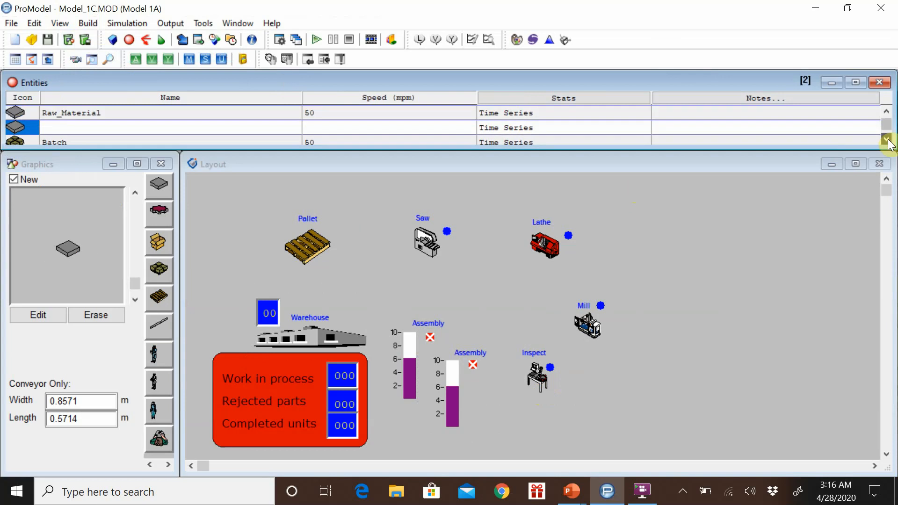
click(887, 140)
click(887, 140)
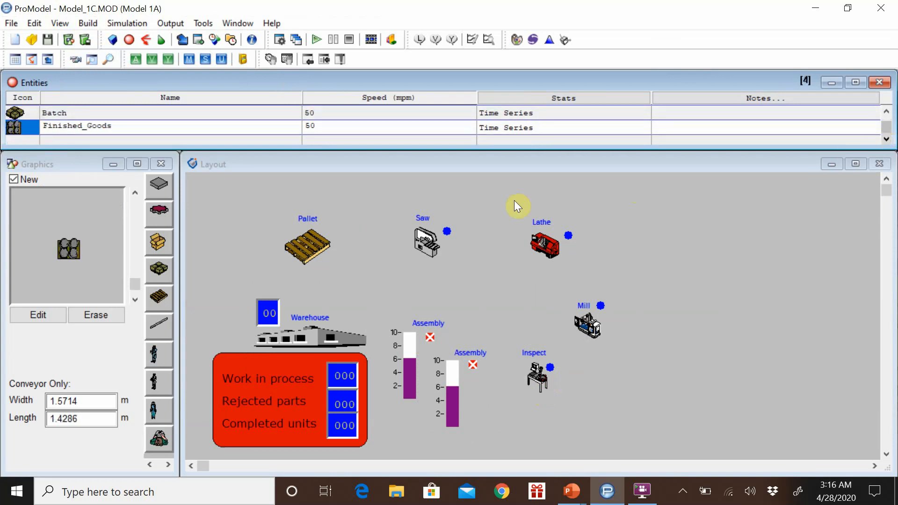
click(129, 128)
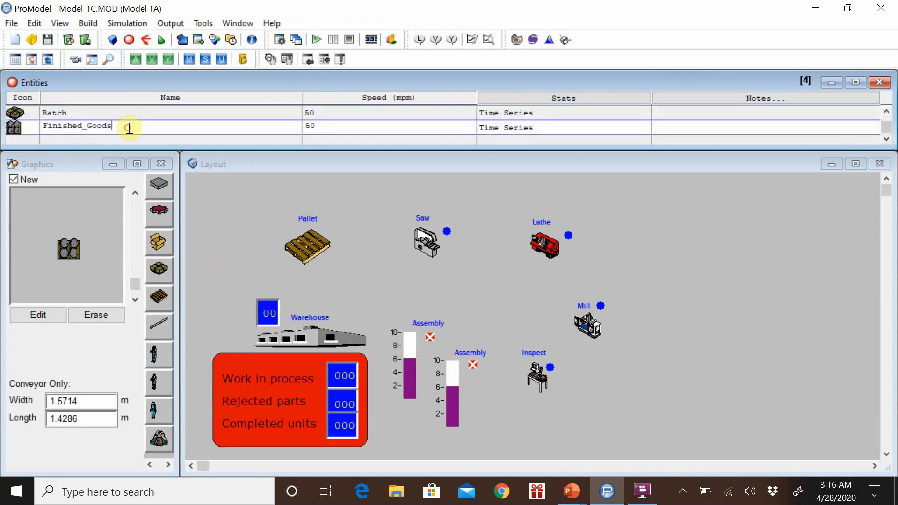
key(Return)
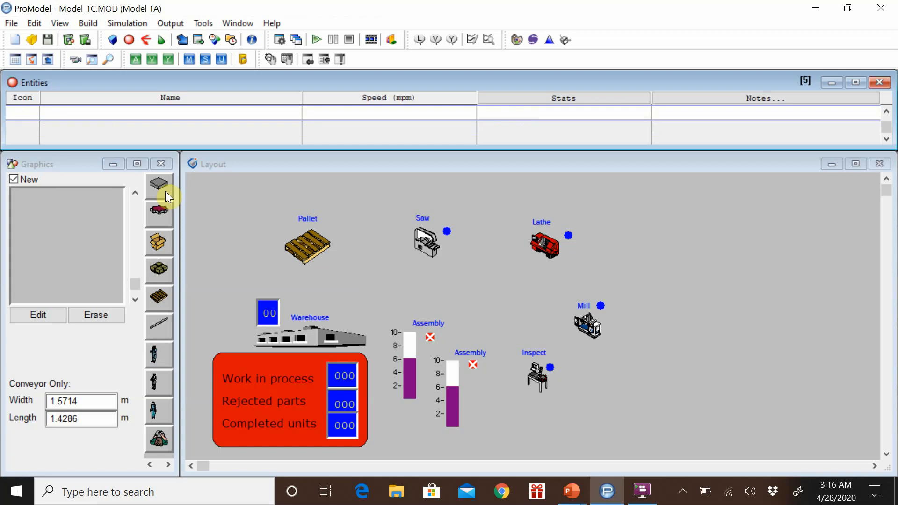
click(164, 189)
click(136, 223)
click(136, 223)
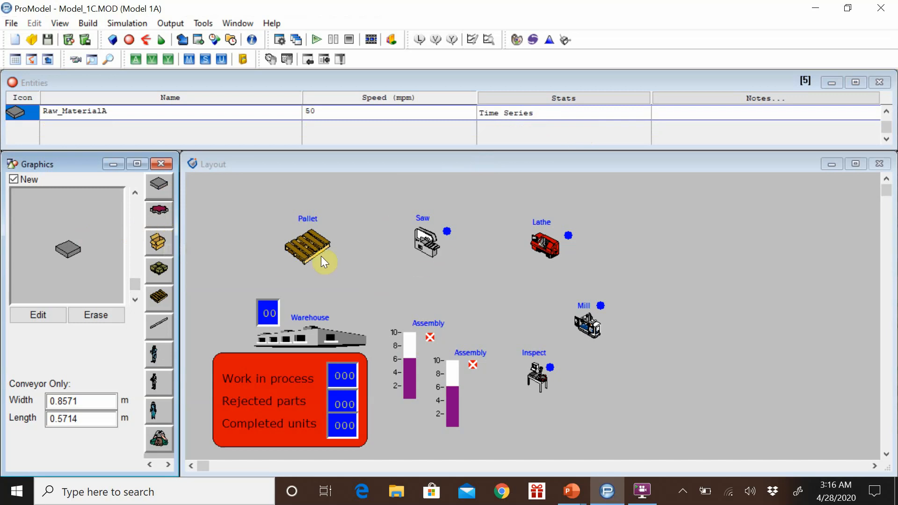
Step: Edit the new entity's library graphic and set its color to yellow
click(57, 315)
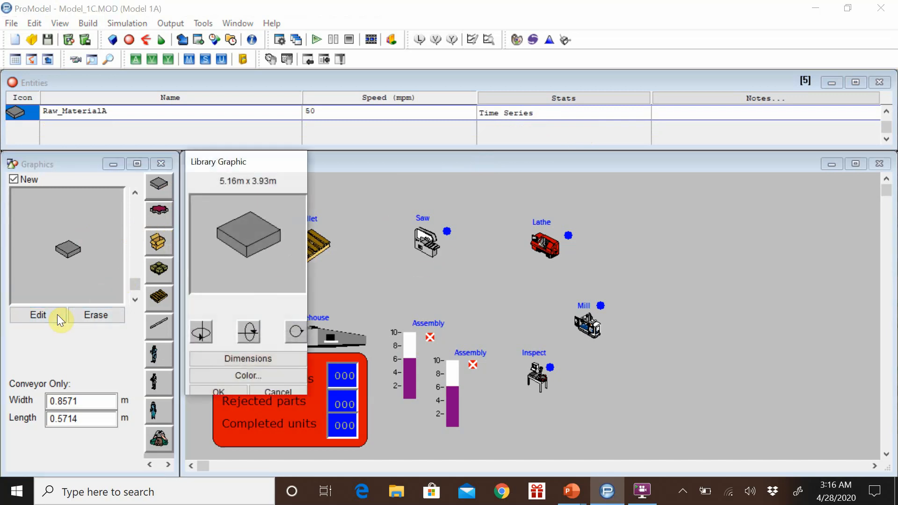
click(234, 375)
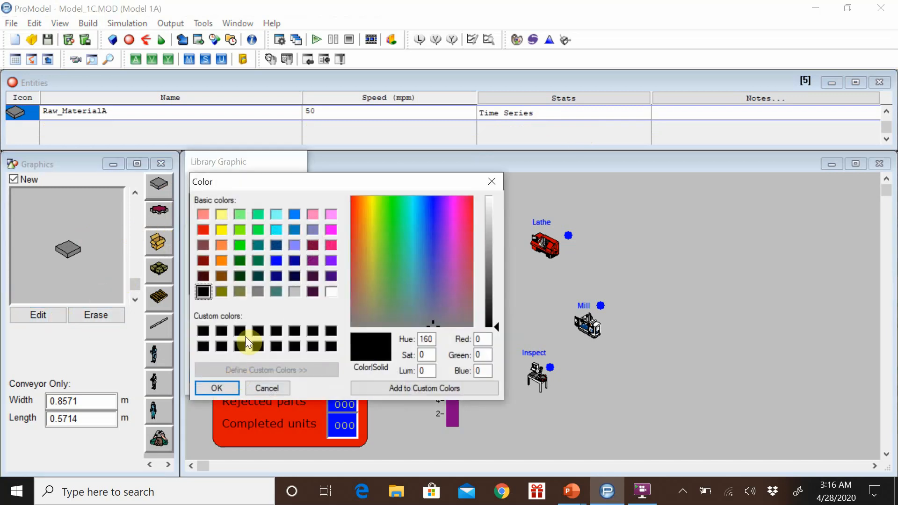
click(218, 230)
click(214, 387)
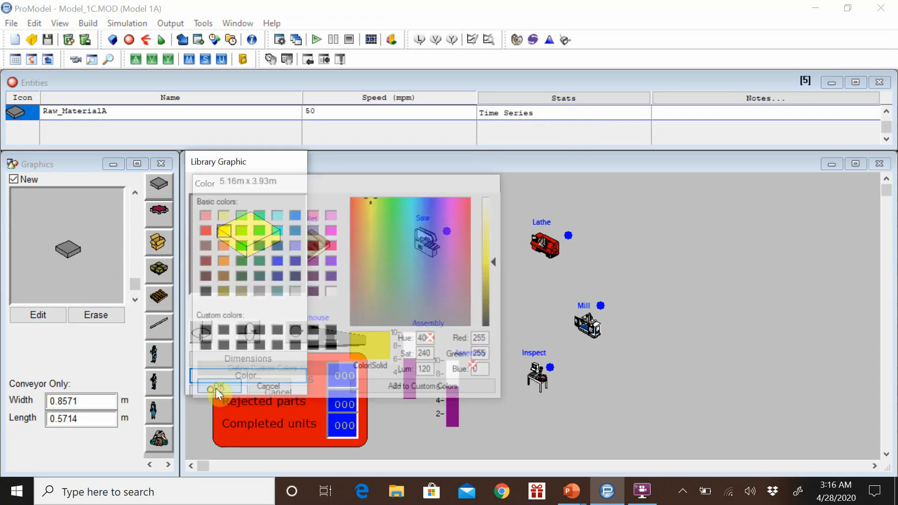
click(235, 392)
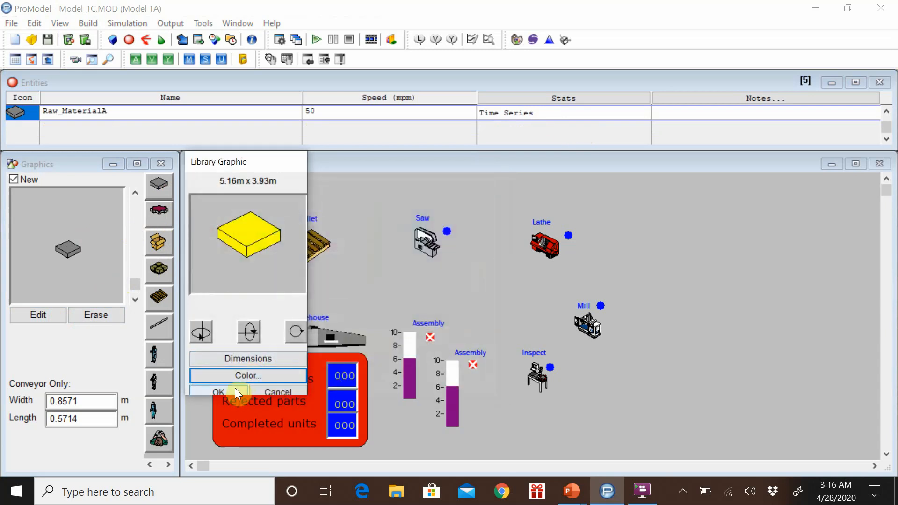
Step: Rename the yellow block entity as Reject in the Entities table
click(886, 112)
click(886, 112)
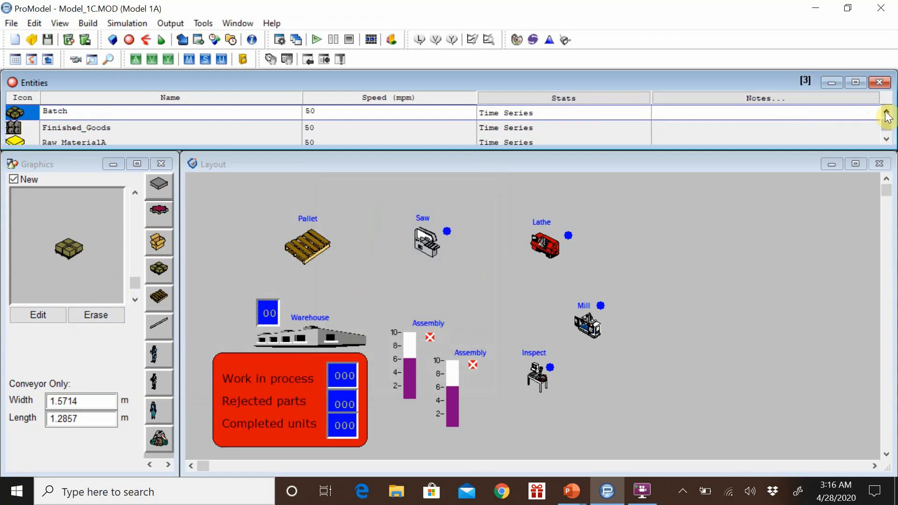
click(886, 112)
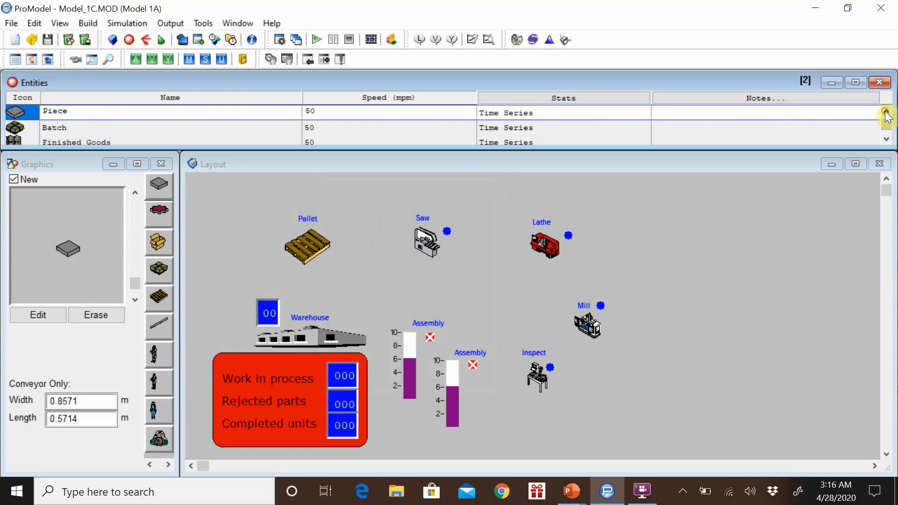
click(885, 140)
click(886, 140)
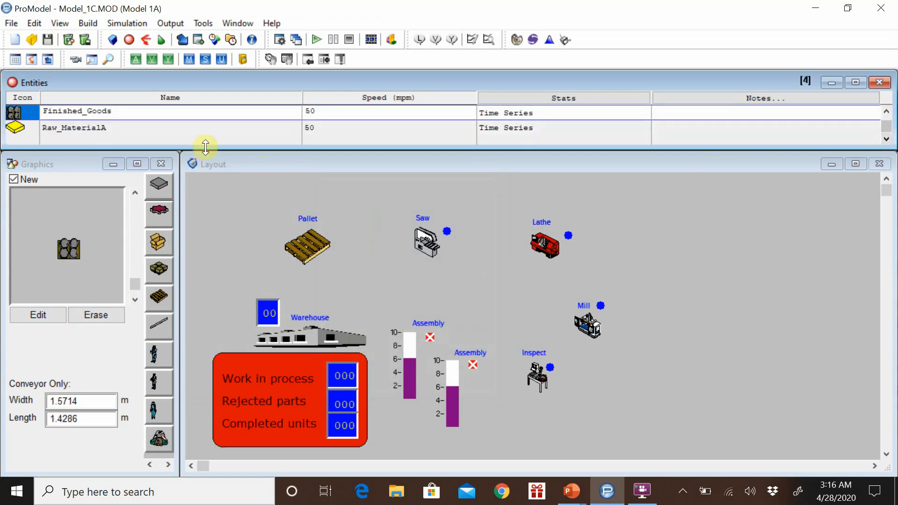
click(105, 127)
drag(119, 127, 29, 139)
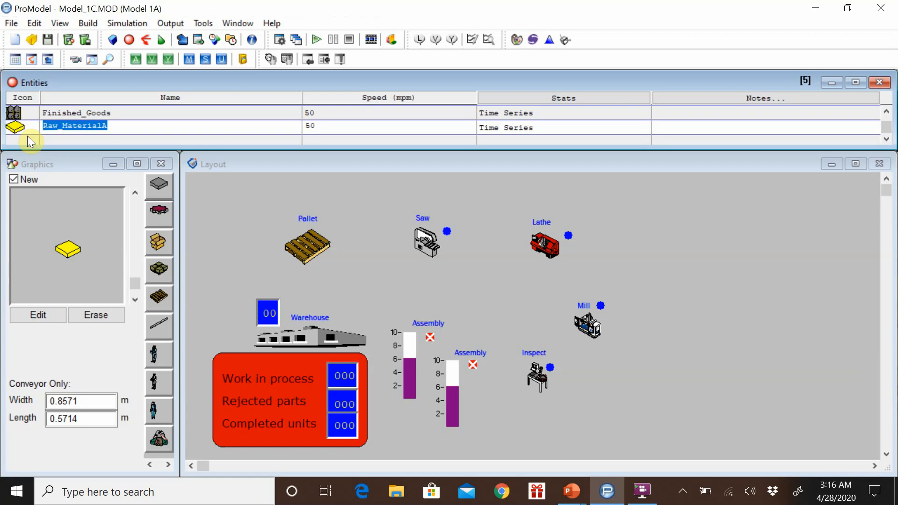
text(Reject)
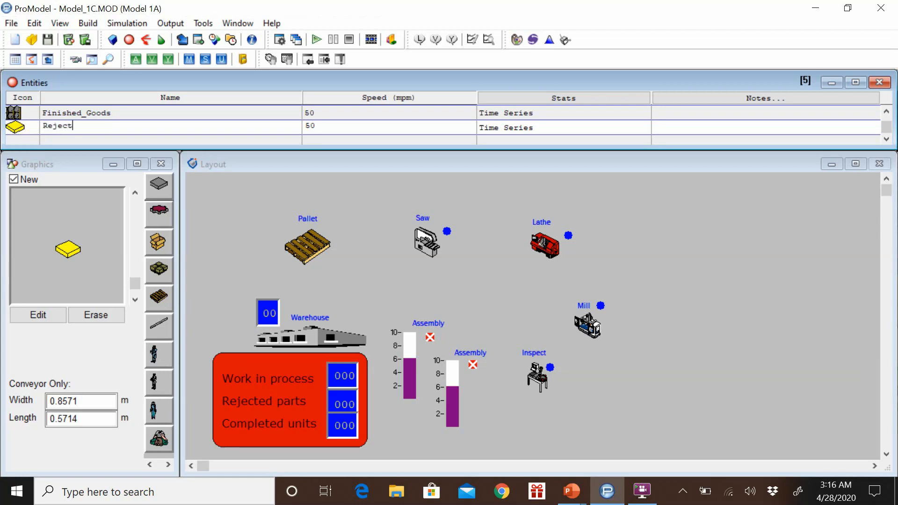
key(Up)
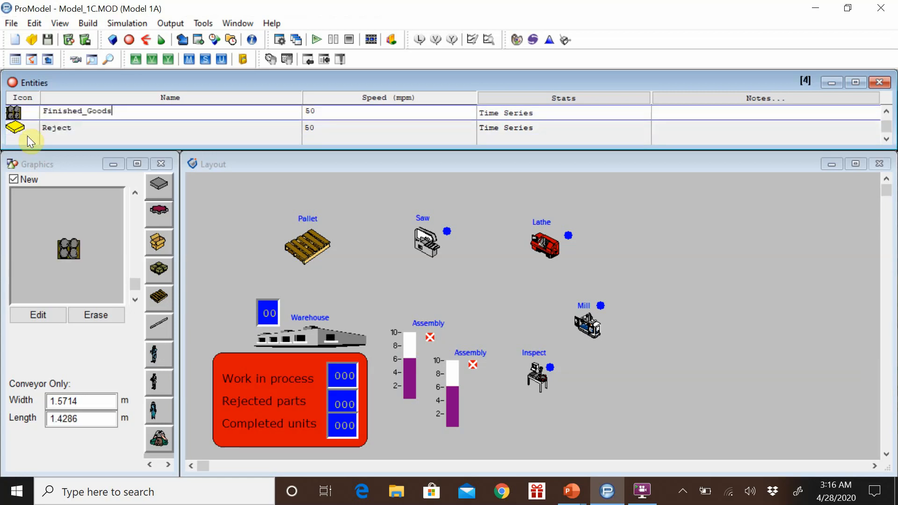
key(Up)
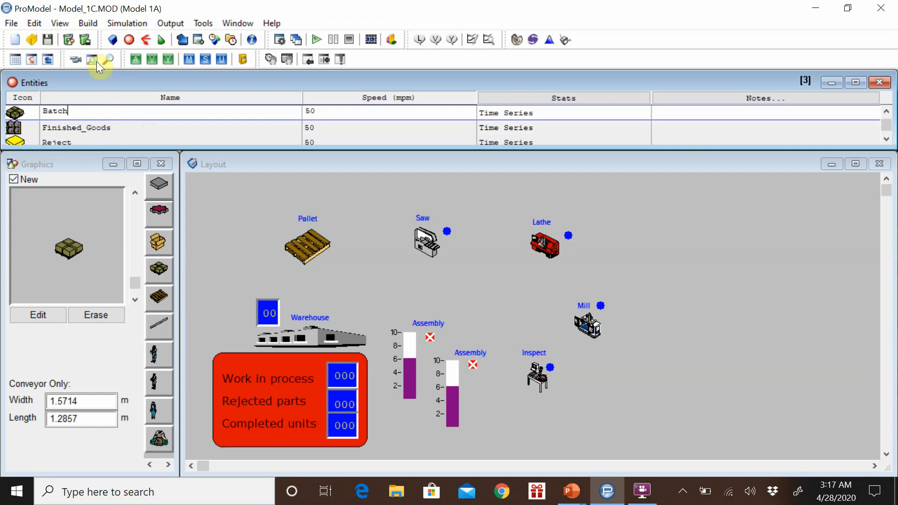
Step: Open the Processing editor and realign both ends of the Lathe-to-Mill routing arrow in the layout
click(89, 24)
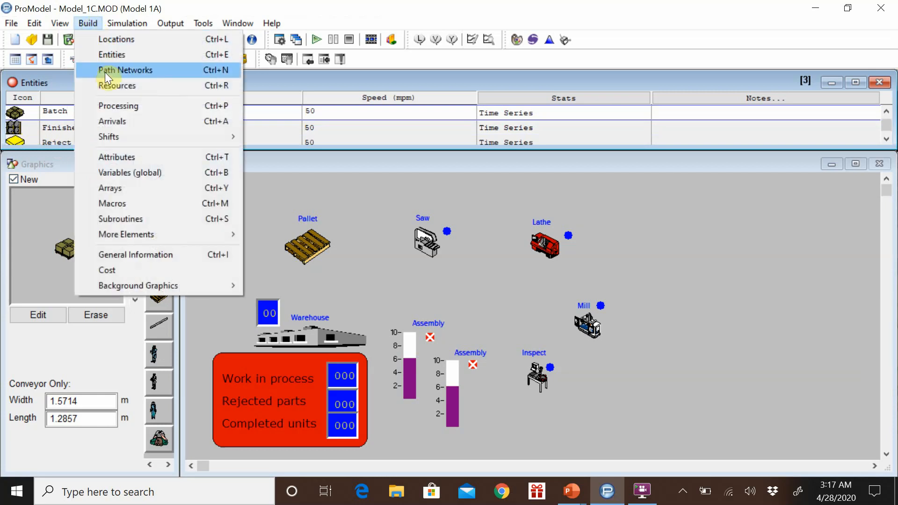
click(126, 106)
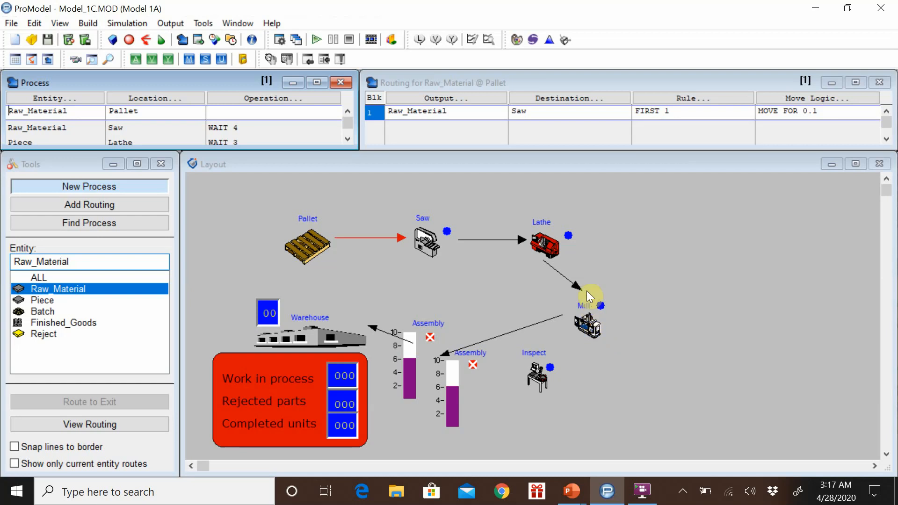
click(352, 139)
click(351, 140)
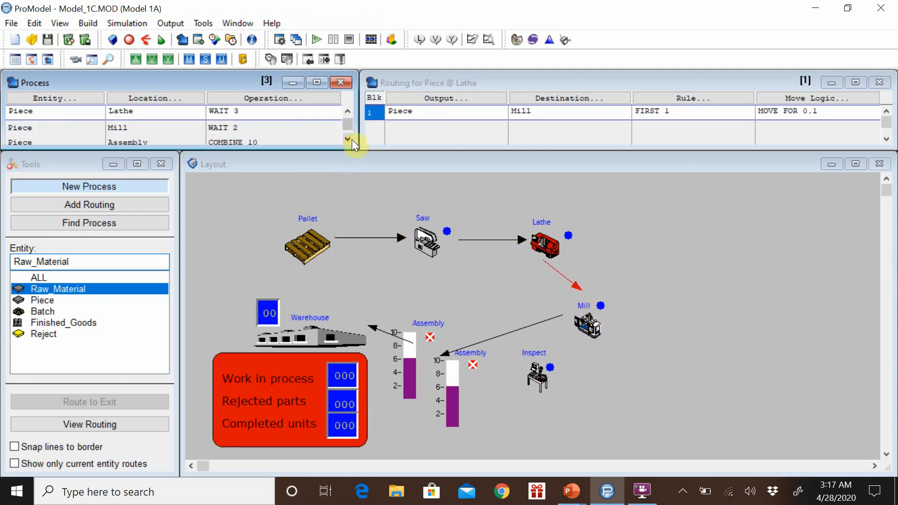
click(544, 262)
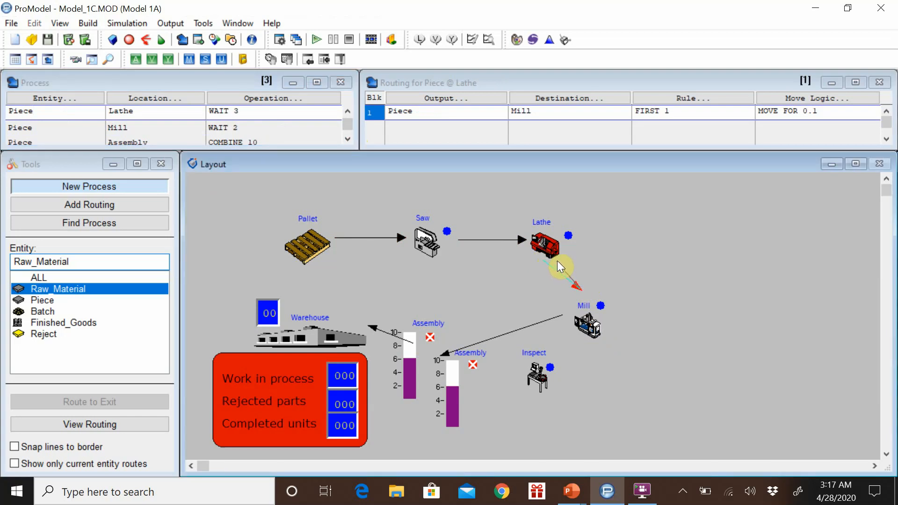
drag(557, 261, 557, 263)
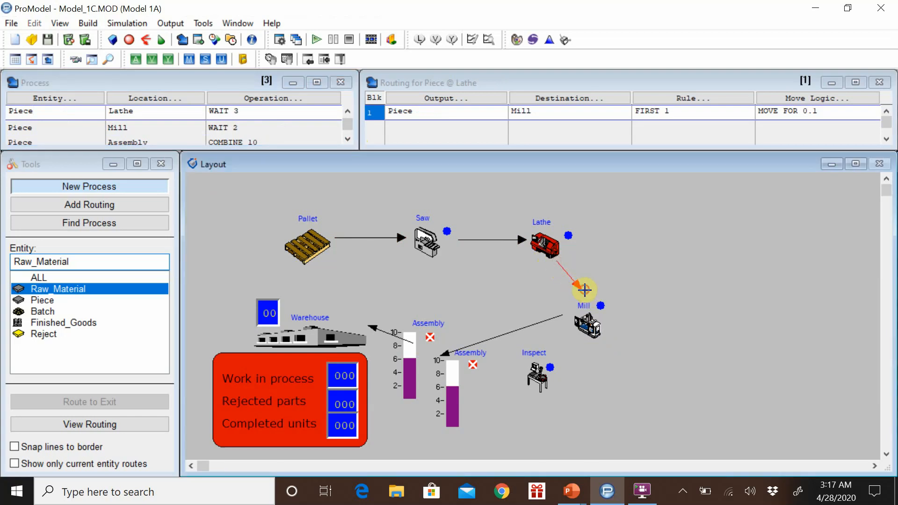
drag(576, 299, 577, 299)
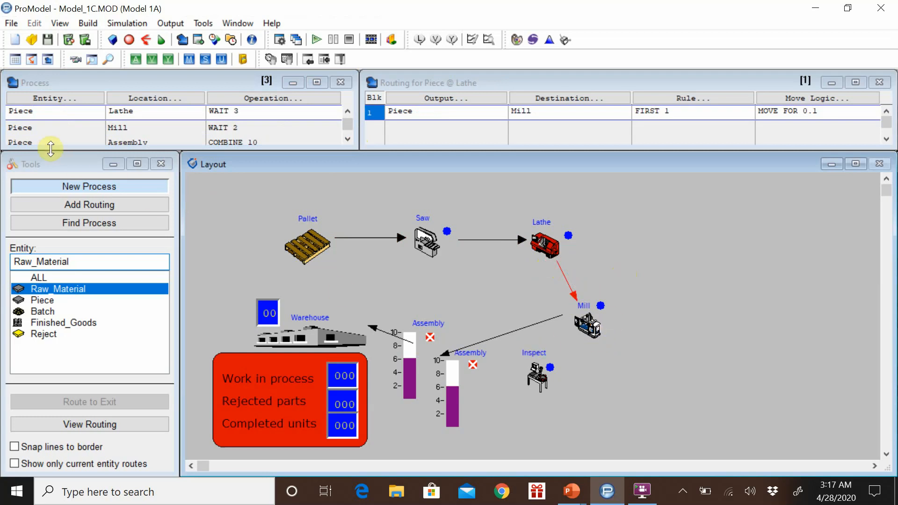
Step: Change the routing destination of Piece at Mill to Inspect
click(47, 127)
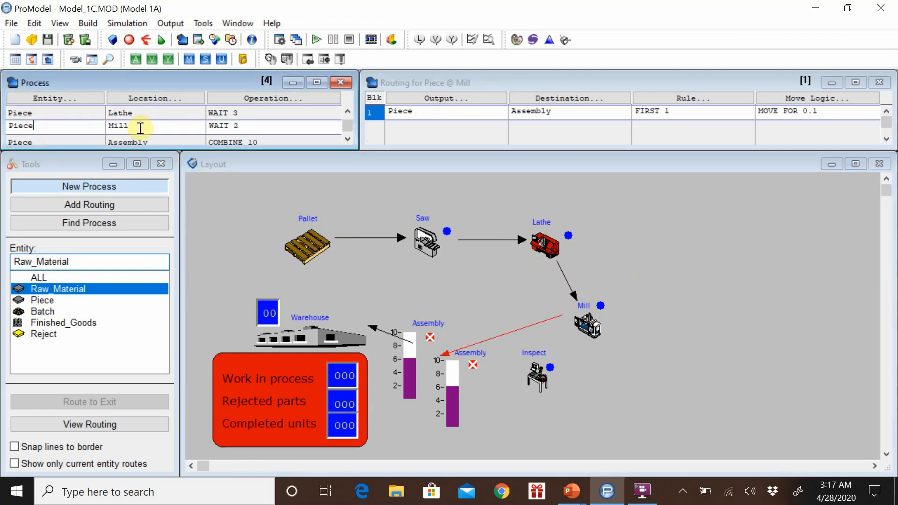
click(530, 111)
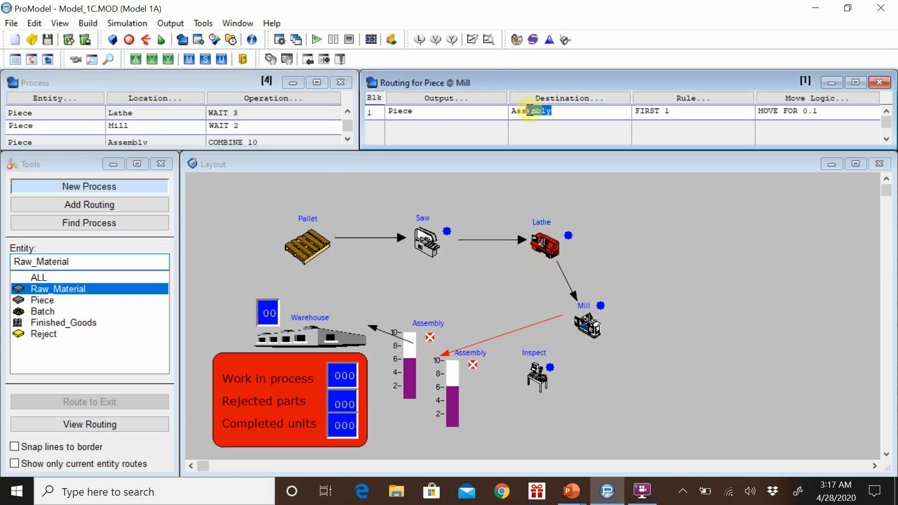
click(535, 100)
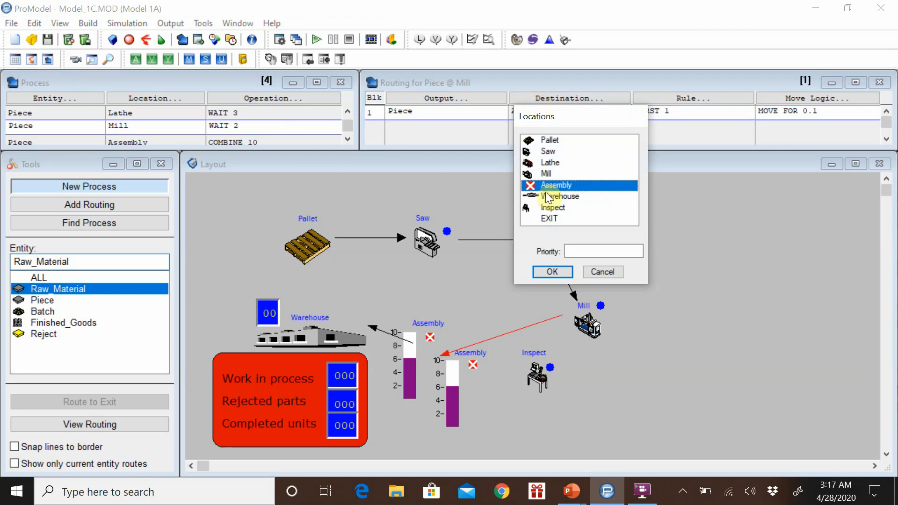
click(545, 208)
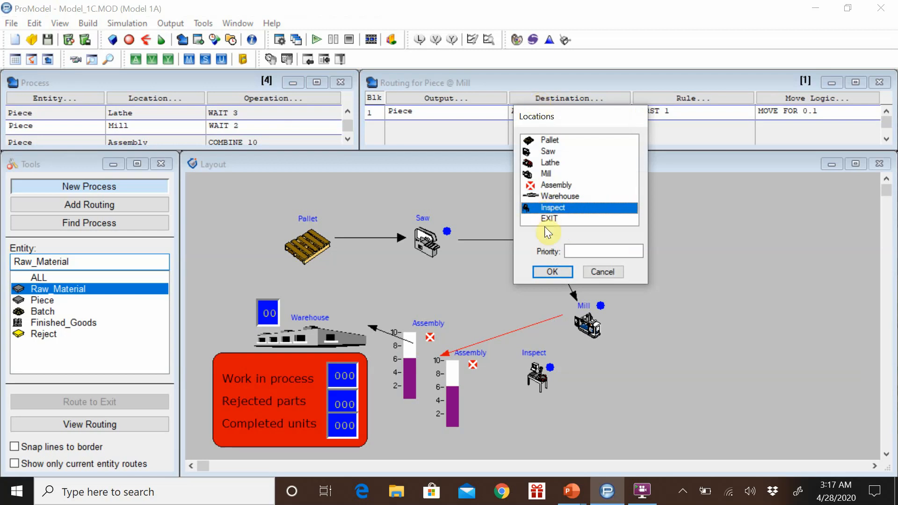
click(552, 272)
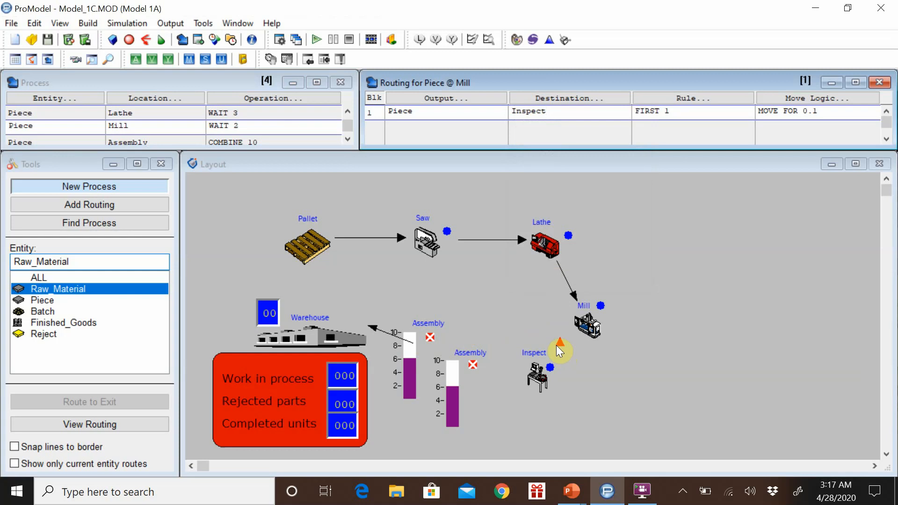
Step: Reposition the Mill-to-Inspect routing arrow so it runs from beside the Mill to the Inspect station, keeping Mill as the process location
drag(557, 341, 541, 343)
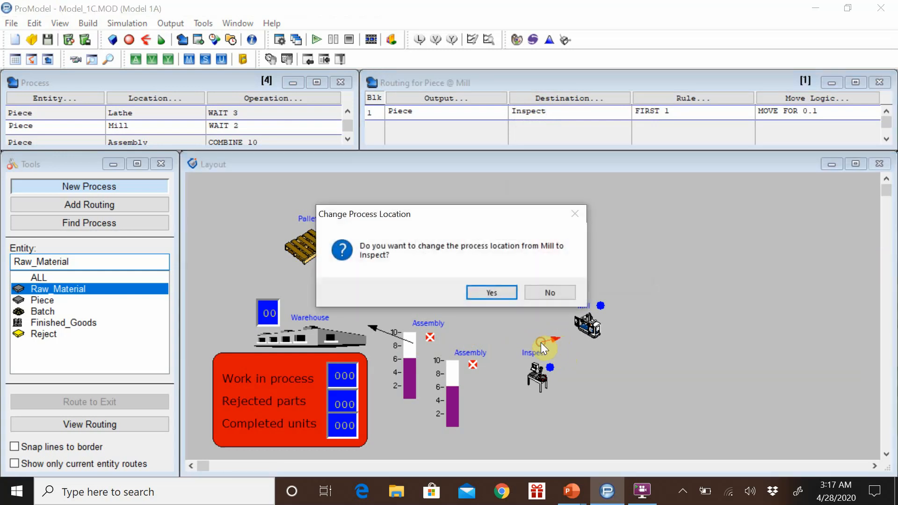
click(550, 288)
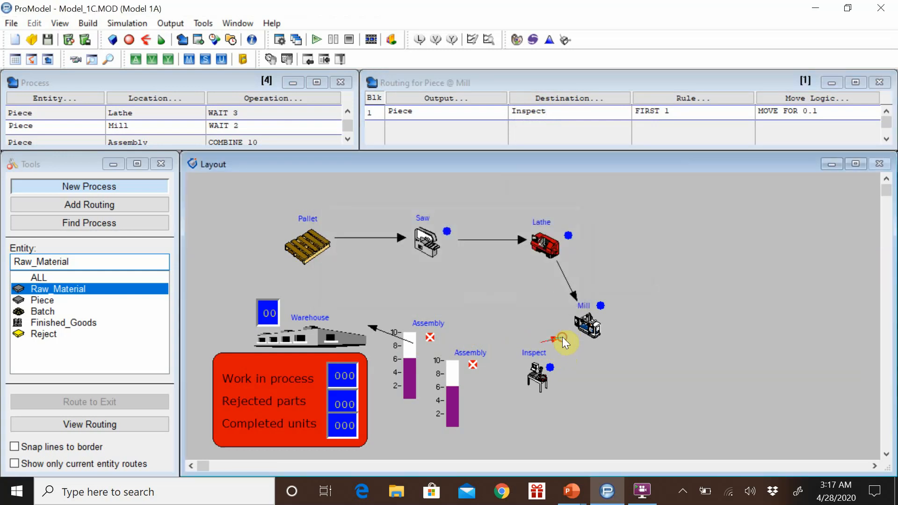
drag(554, 359, 579, 336)
Step: Run the simulation to test the model with the changed Mill routing, and abort the run
click(133, 24)
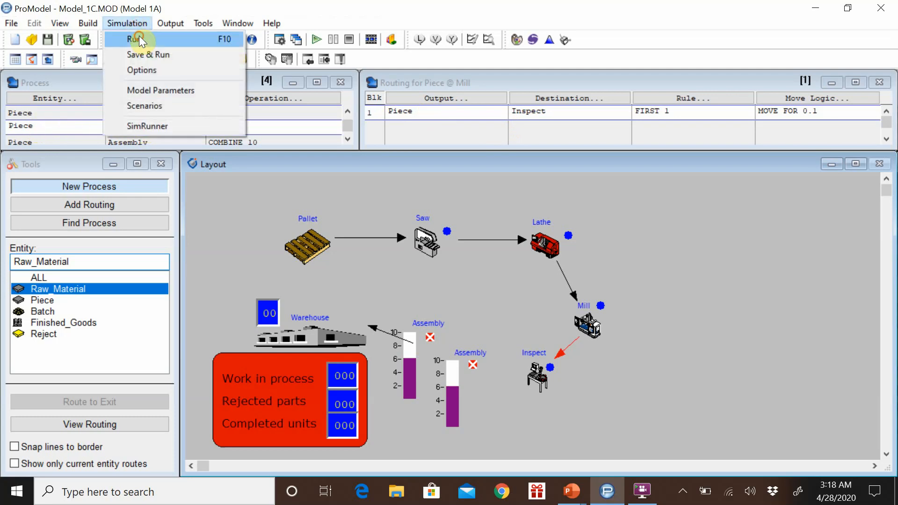
click(139, 36)
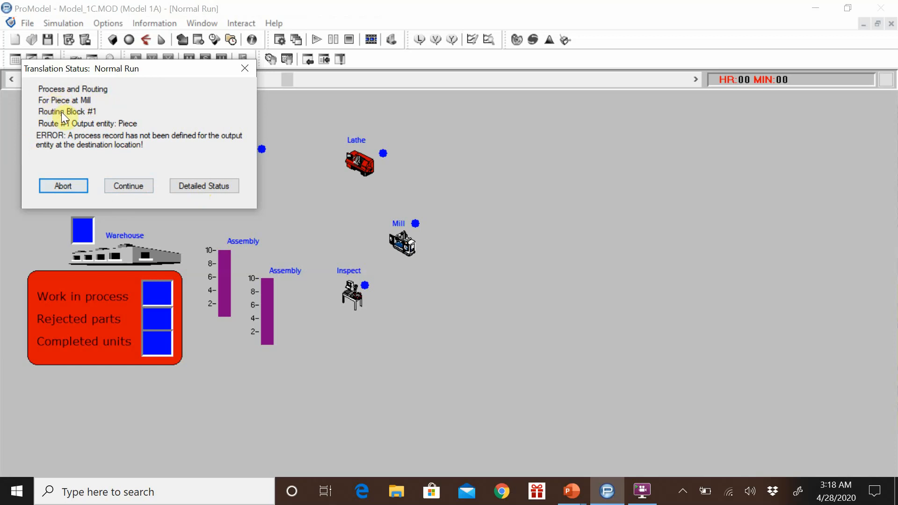
click(54, 184)
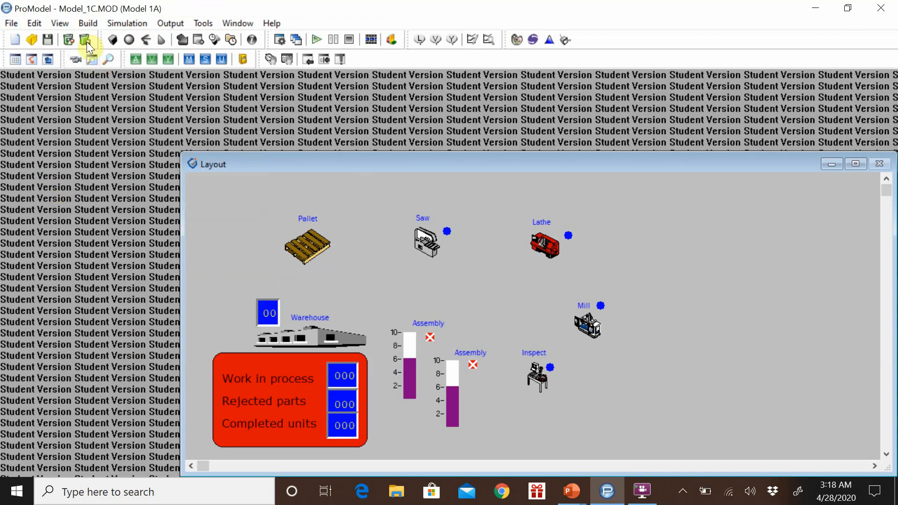
Step: Reopen the Processing editor and move the start of the Assembly-to-Warehouse routing arrow between the two Assembly gauges
click(87, 24)
click(108, 107)
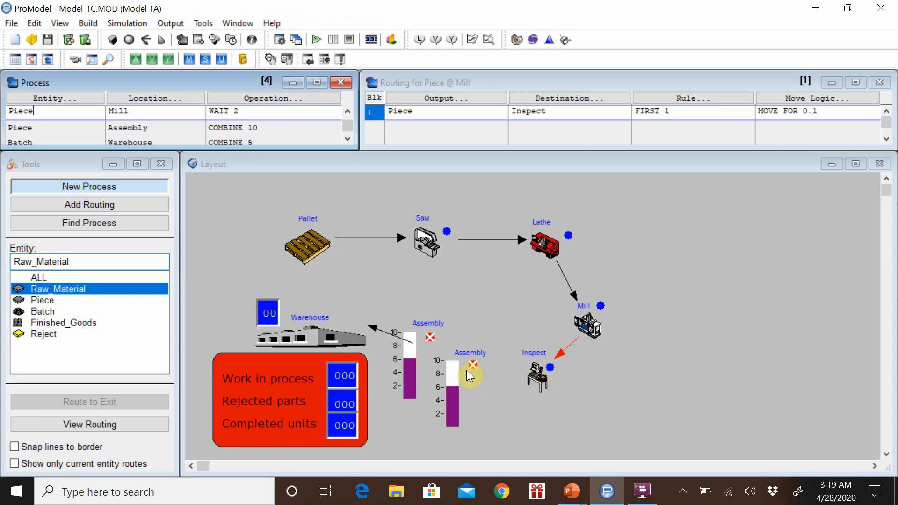
click(37, 128)
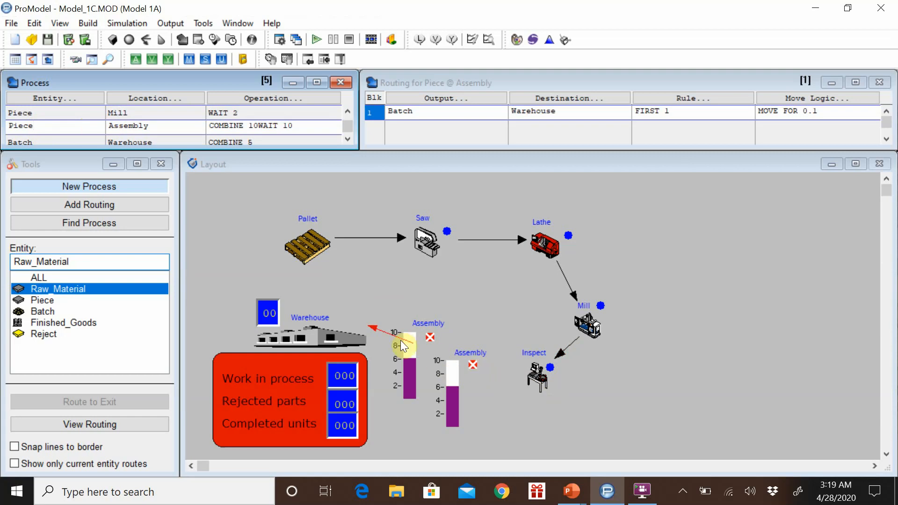
drag(412, 343, 422, 358)
Step: Insert a blank process record between the Piece at Mill and Piece at Assembly records
click(44, 114)
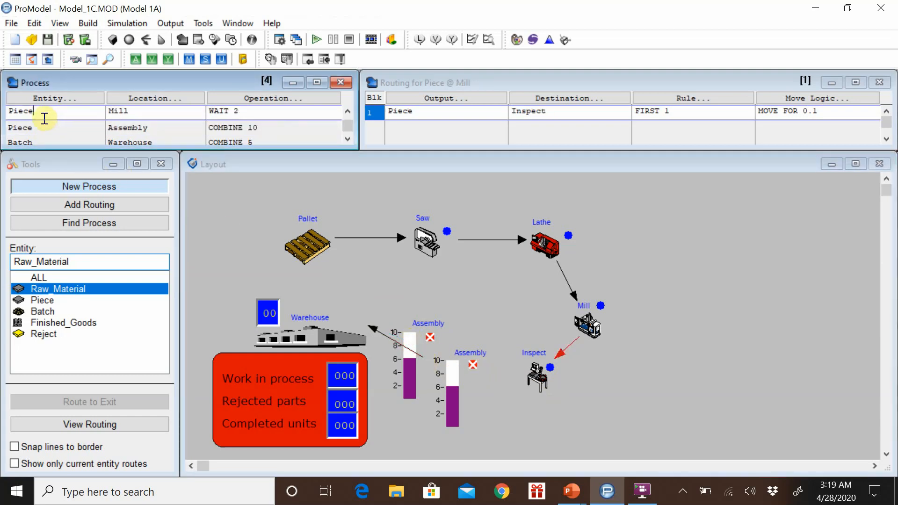
click(41, 124)
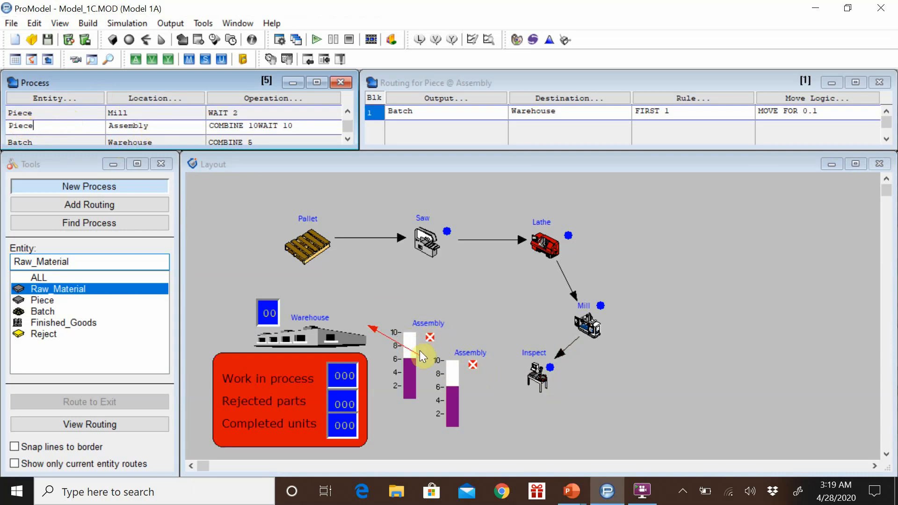
click(35, 26)
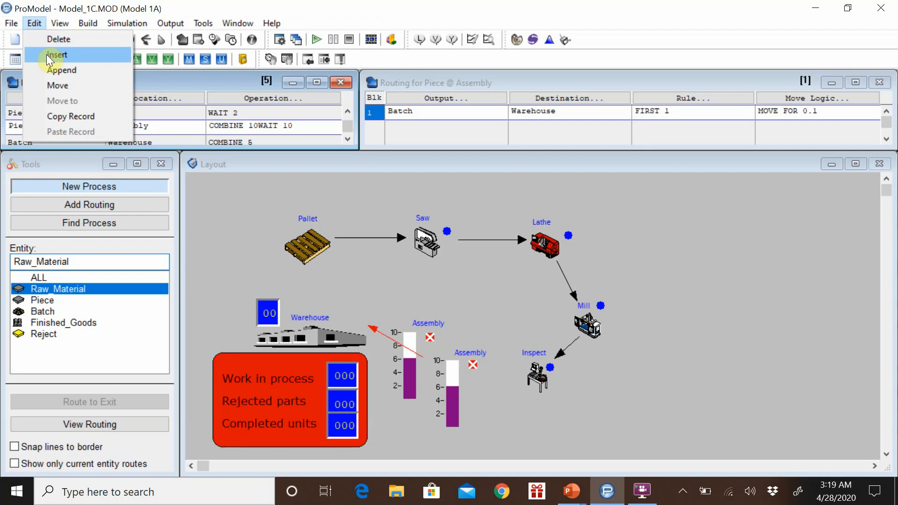
click(40, 27)
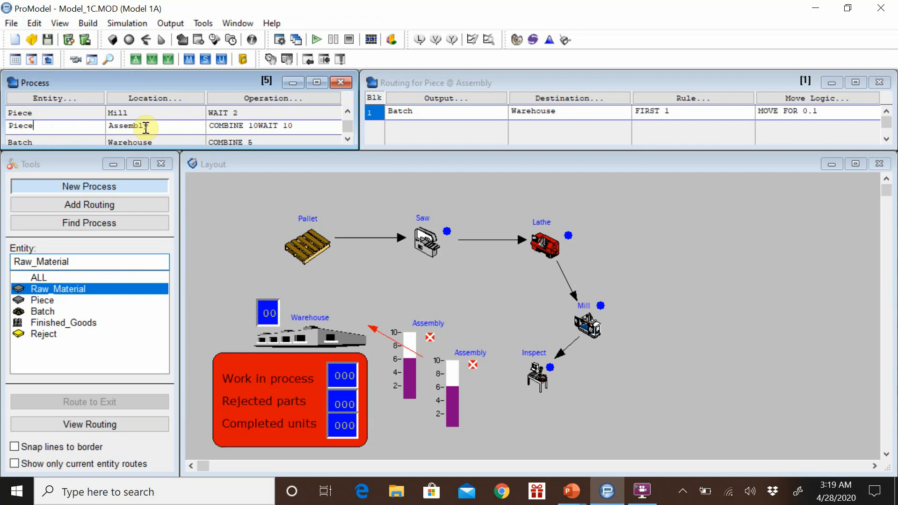
click(38, 114)
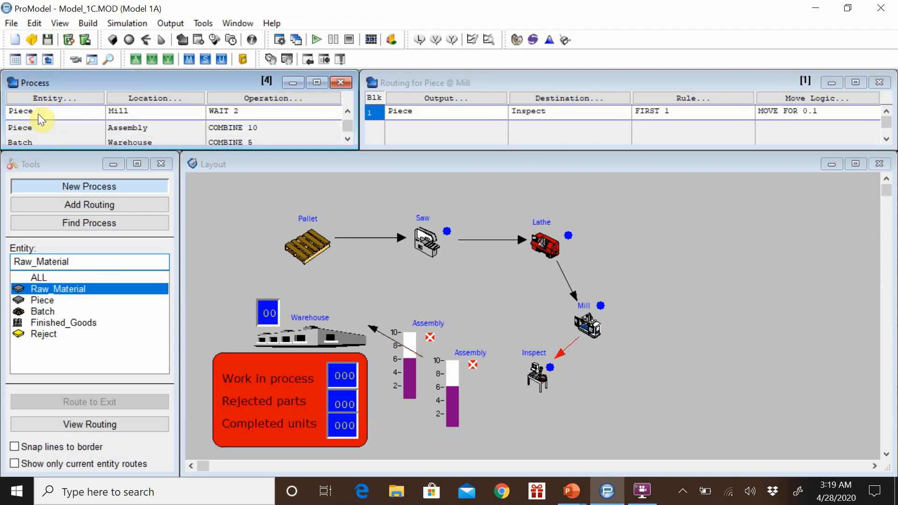
click(40, 128)
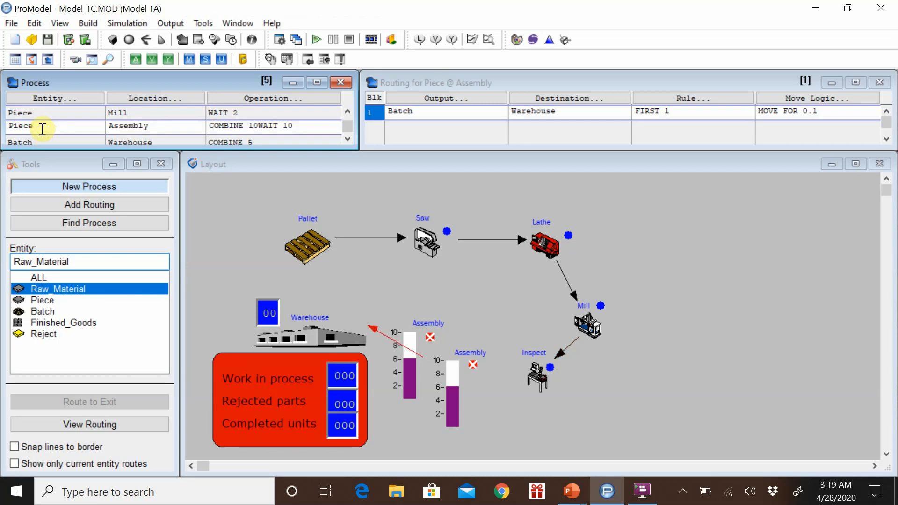
click(32, 25)
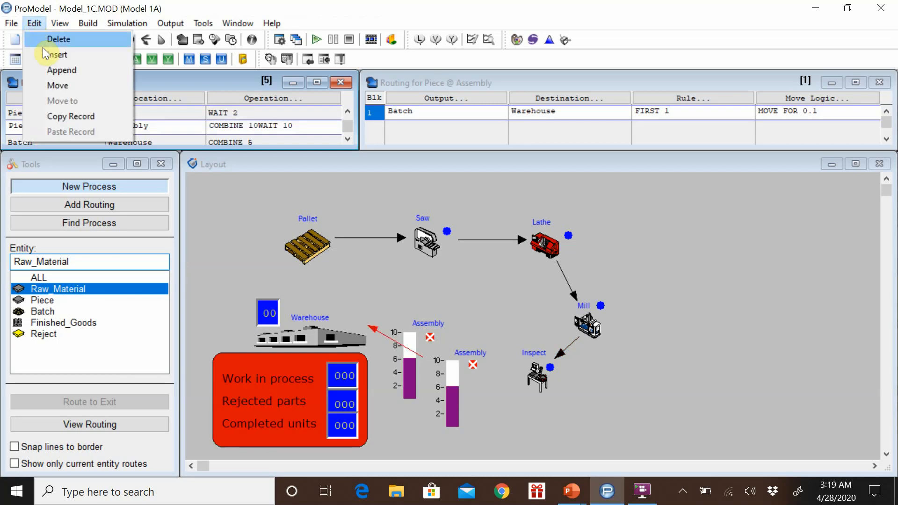
click(45, 55)
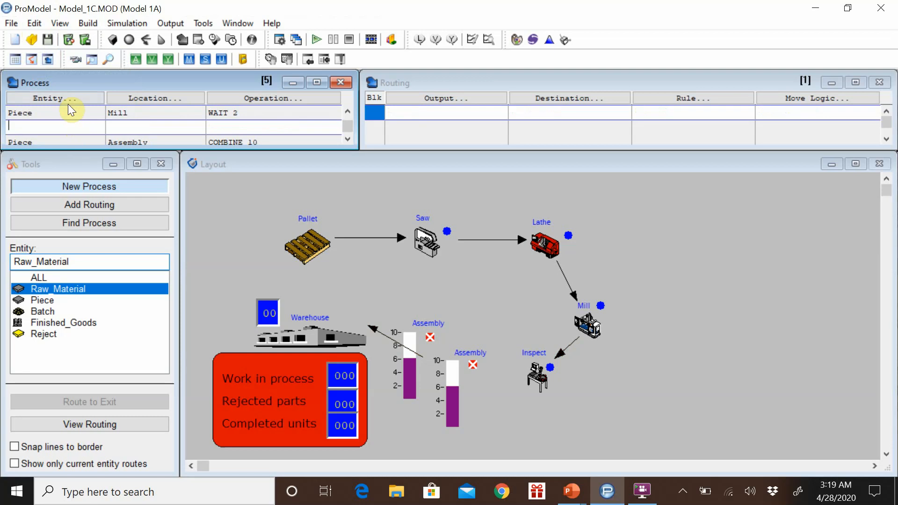
Step: Set the blank process record's entity to Piece and its location to Inspect
click(35, 111)
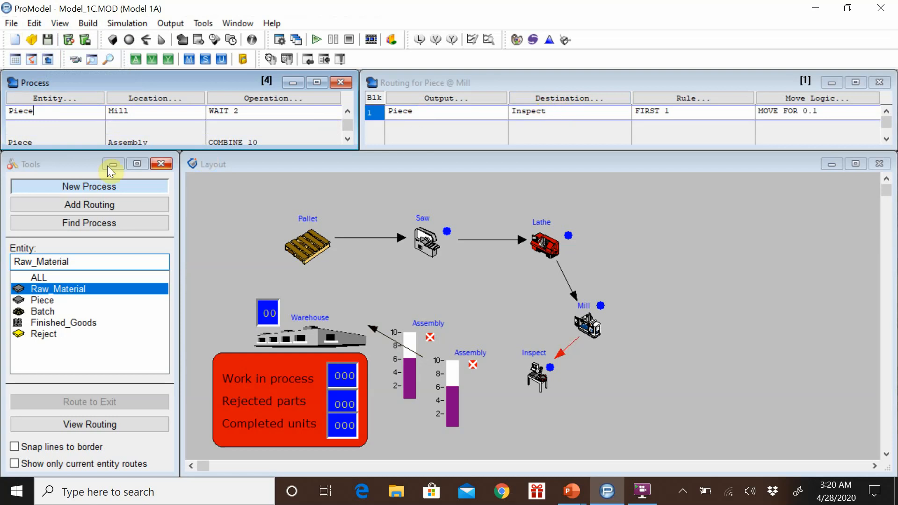
click(16, 131)
click(56, 100)
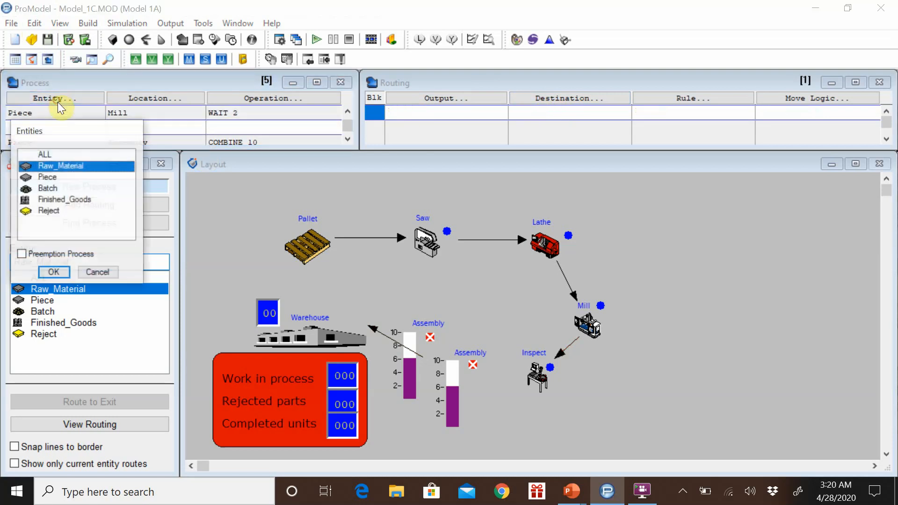
click(49, 176)
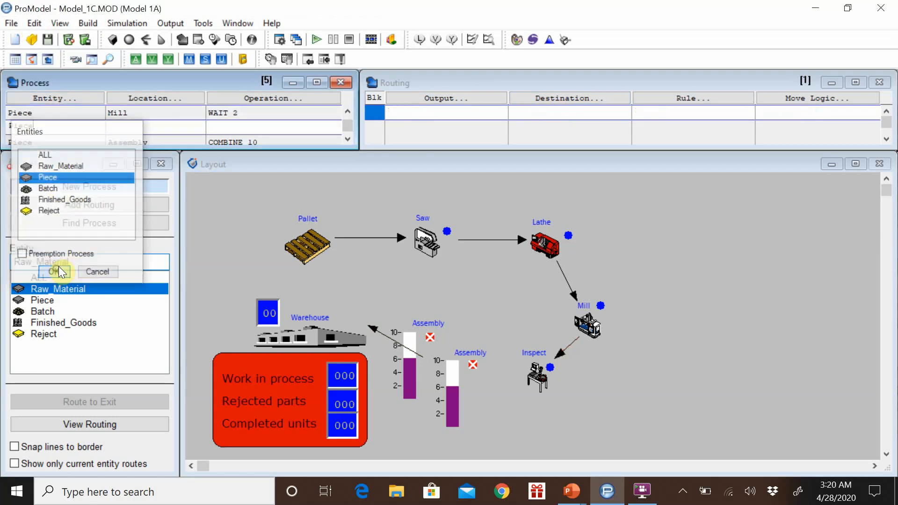
click(54, 272)
click(147, 99)
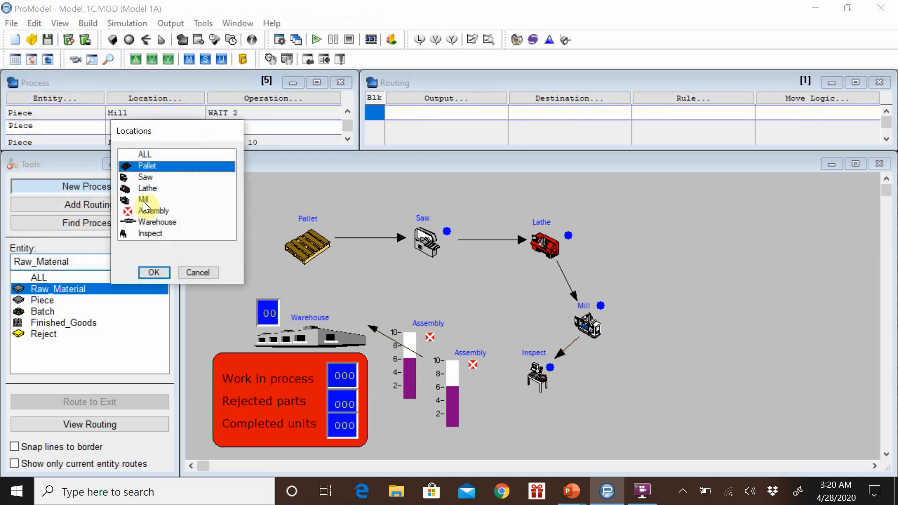
click(153, 233)
click(155, 271)
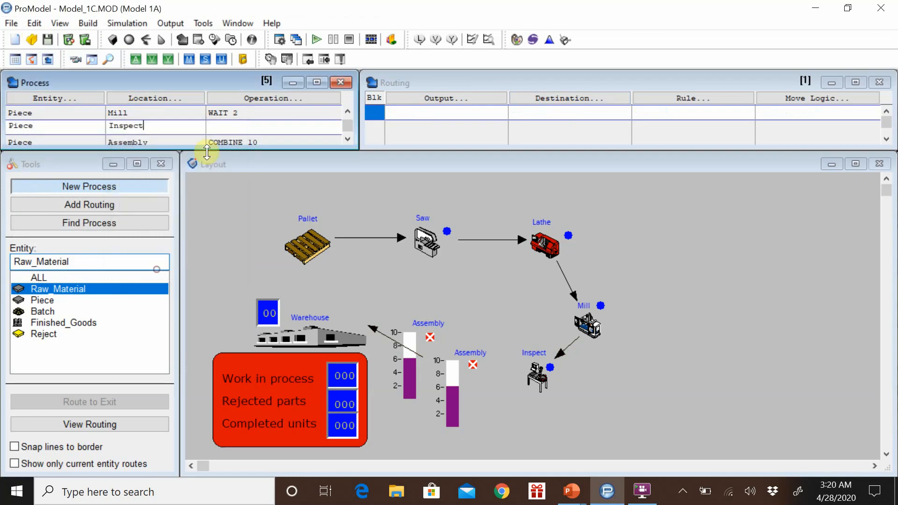
Step: Enter WAIT 1 as the operation logic for Piece at Inspect
click(240, 99)
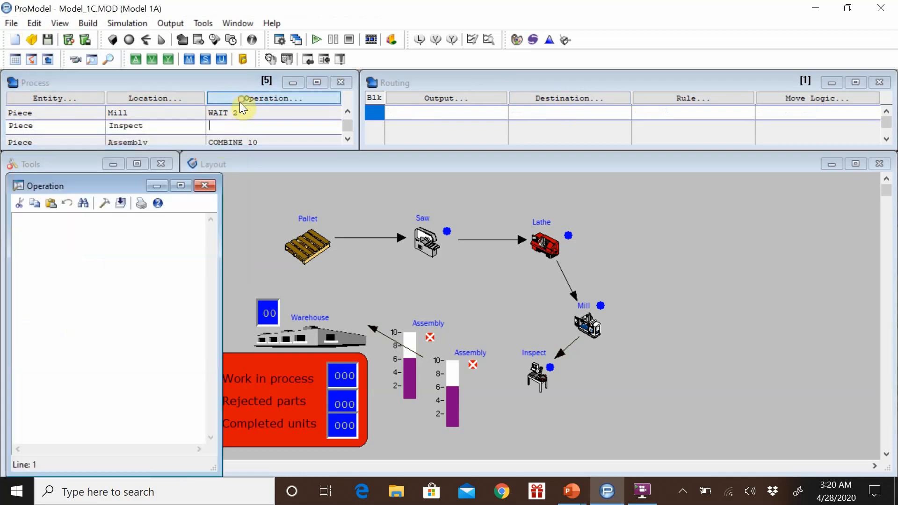
click(91, 247)
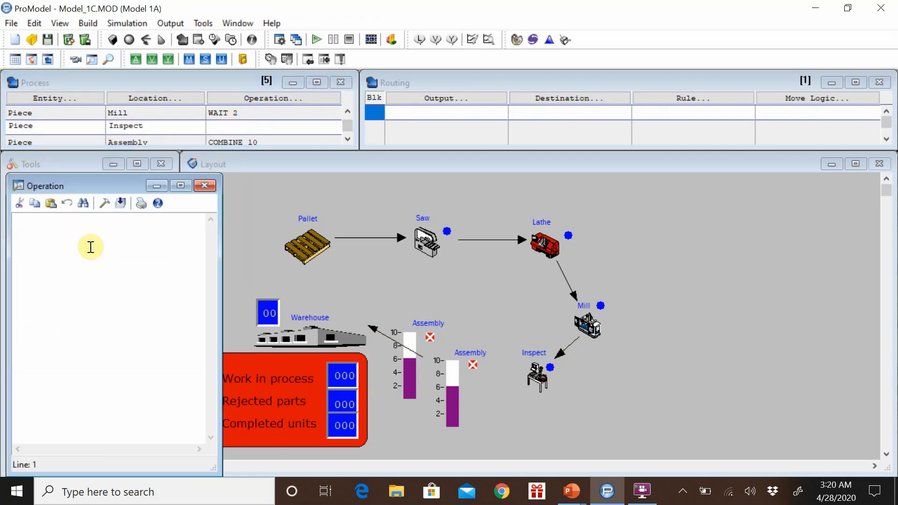
text(WAIT)
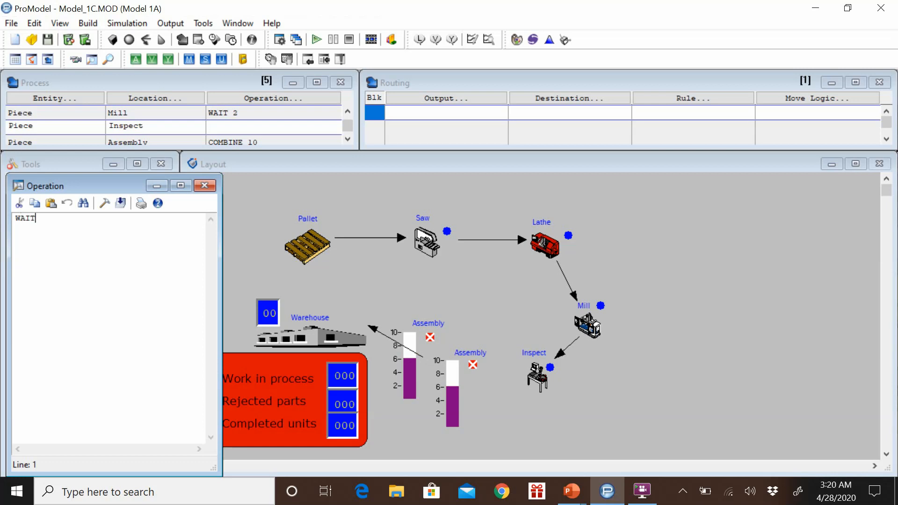
text( 1)
Step: Set the routing output for Piece at Inspect to Piece and its destination to Assembly
click(475, 100)
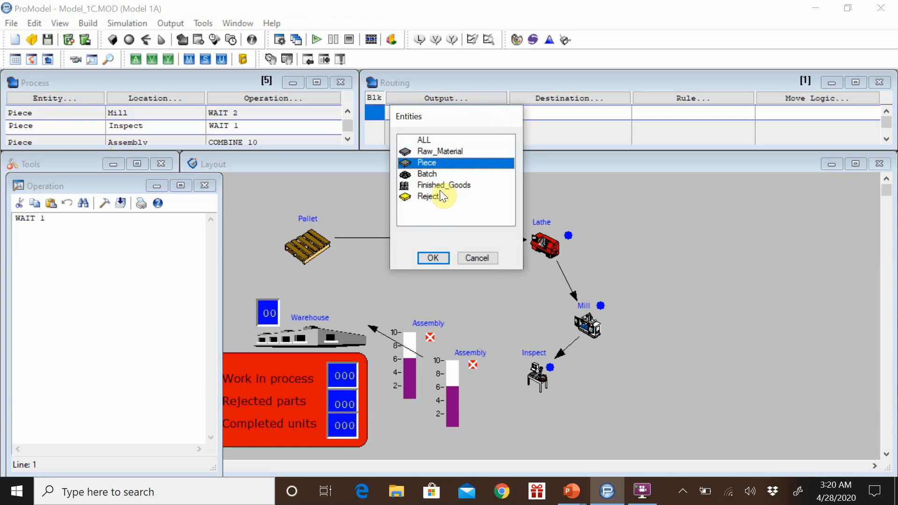
click(428, 259)
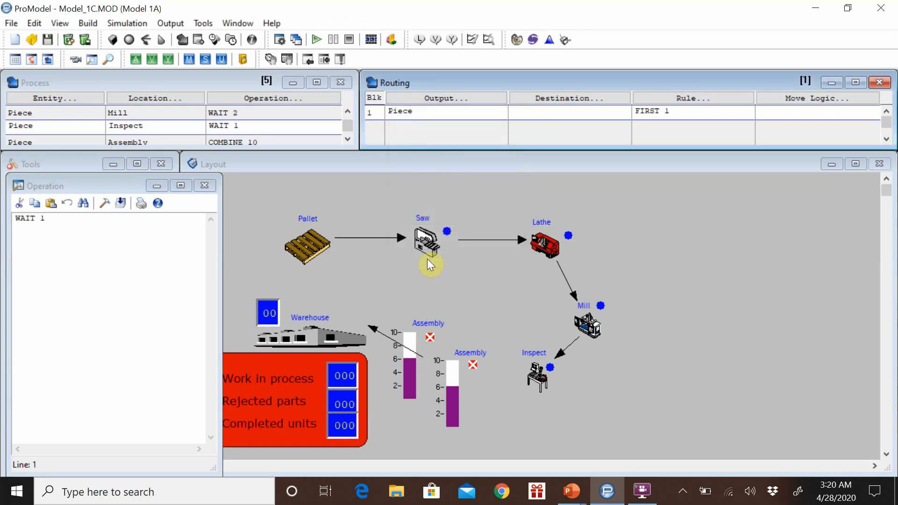
click(527, 98)
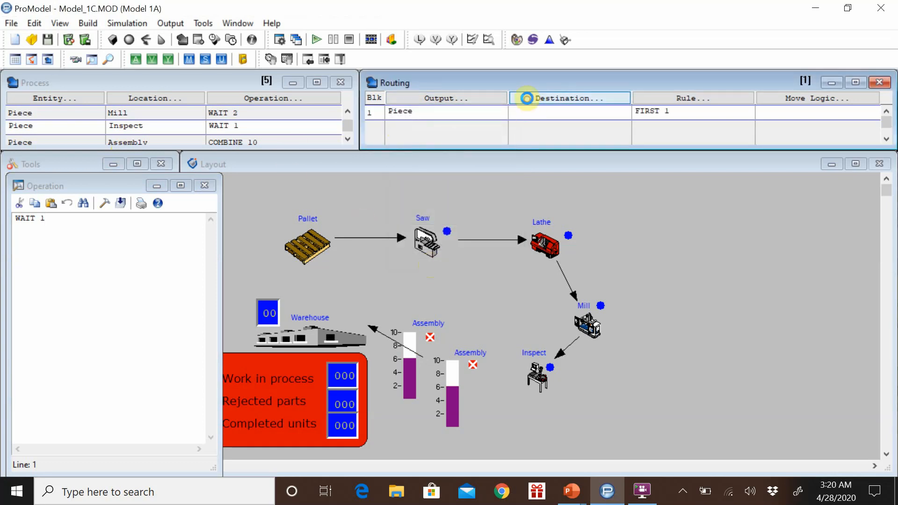
click(553, 185)
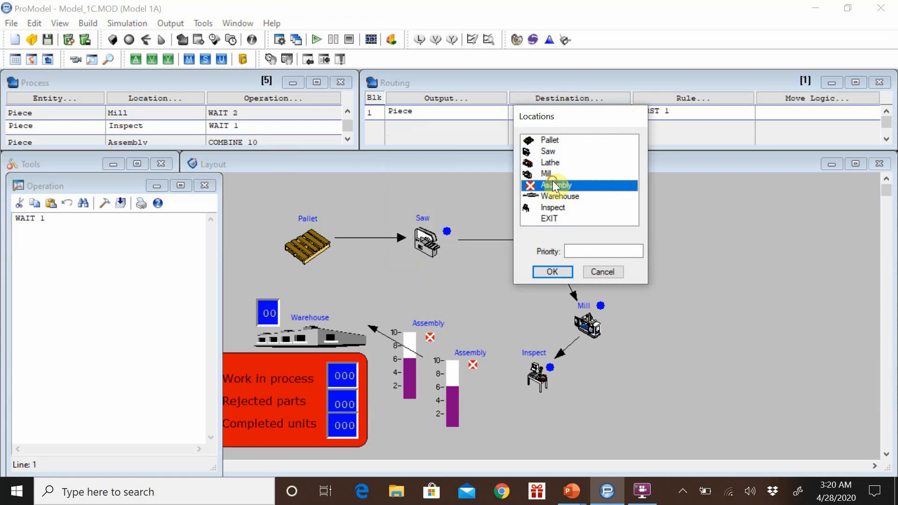
click(549, 274)
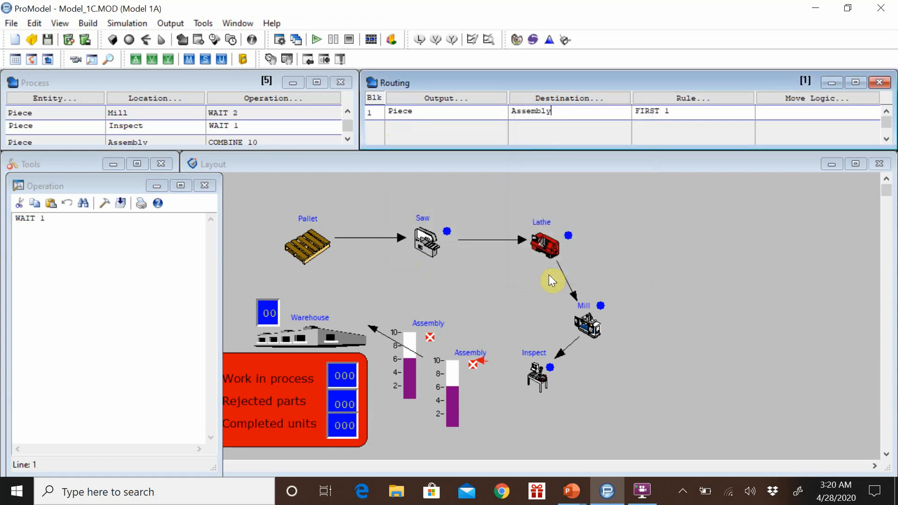
Step: Draw the routing arrow from the Inspect station to the Assembly gauge nearest to it
click(501, 370)
drag(525, 375, 525, 375)
click(474, 362)
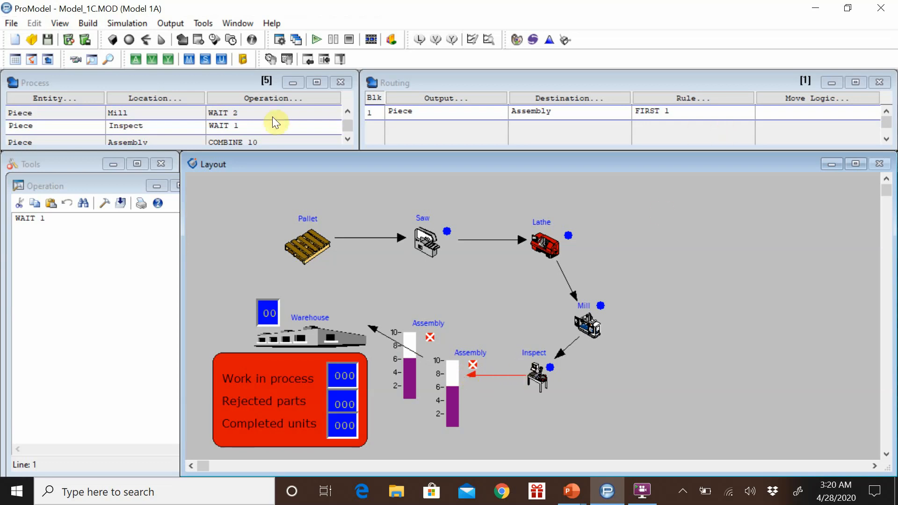
Step: Copy the move logic MOVE FOR 0.1 from the Piece at Mill routing to the Piece at Inspect routing
click(177, 111)
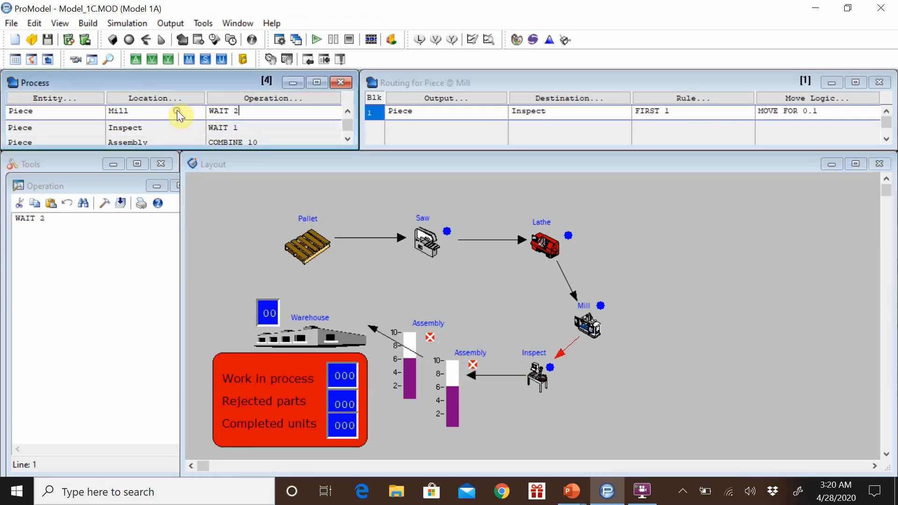
click(827, 111)
key(ctrl+c)
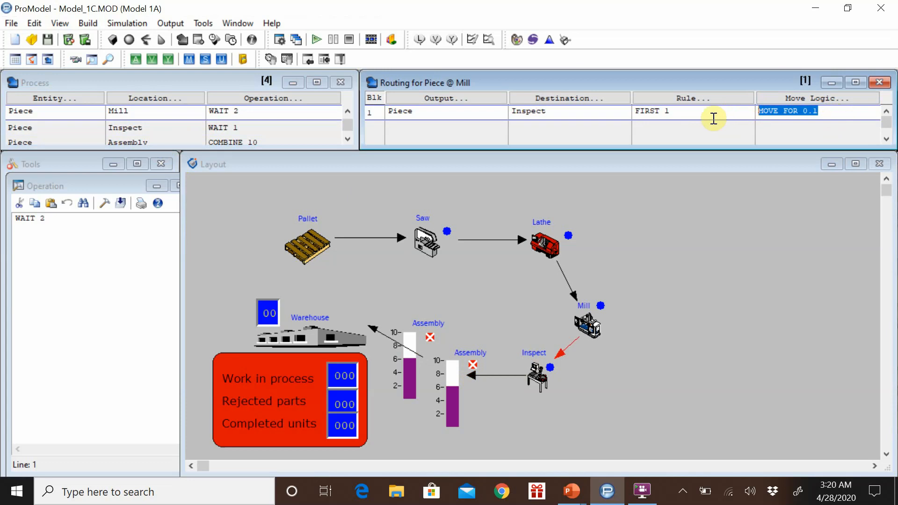
click(237, 127)
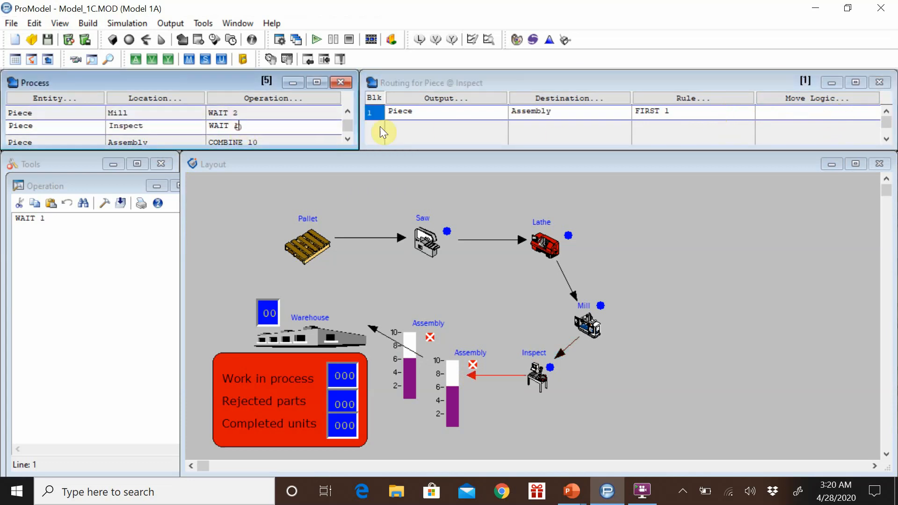
click(781, 111)
key(ctrl+v)
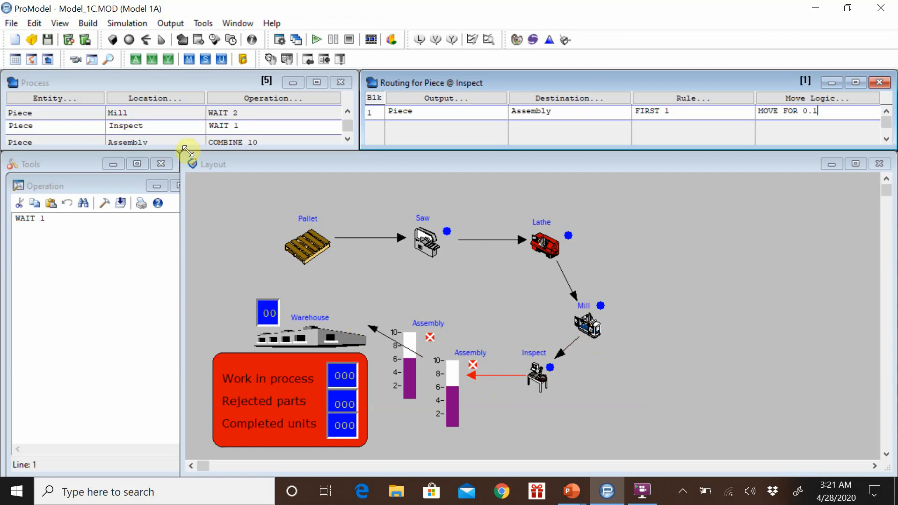
Step: Run the simulation to watch pieces pass through Inspect, and end the run without opening the results
click(135, 21)
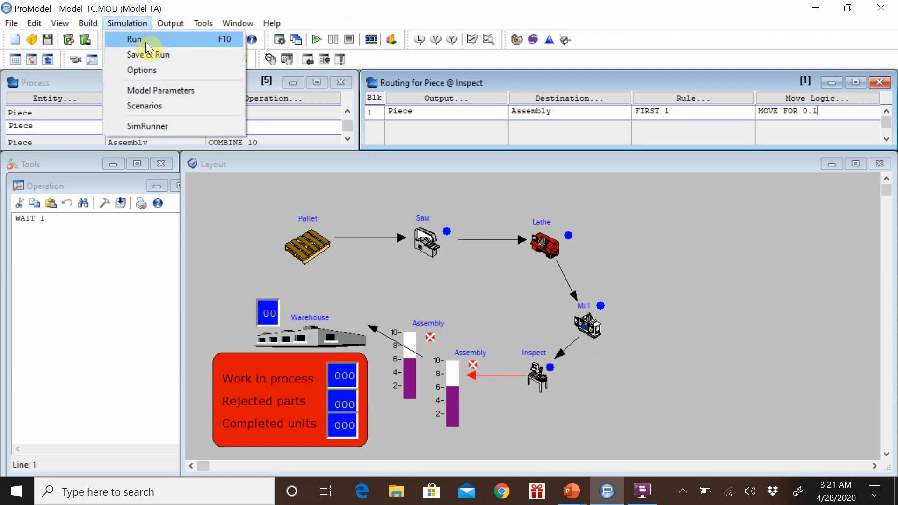
click(145, 41)
click(171, 79)
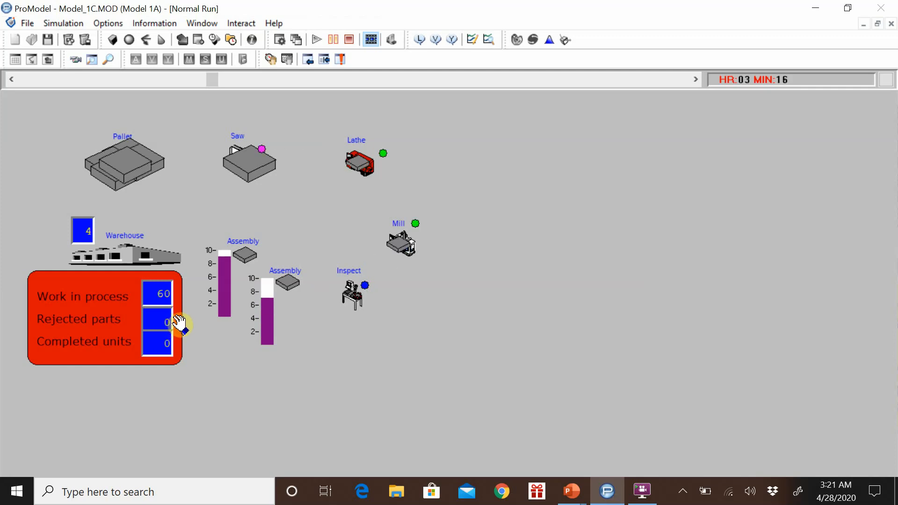
click(73, 27)
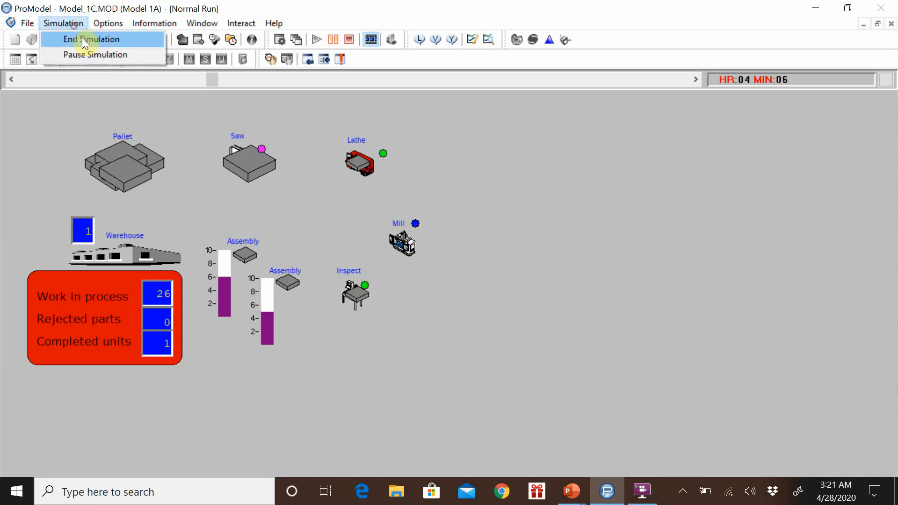
click(82, 38)
click(416, 289)
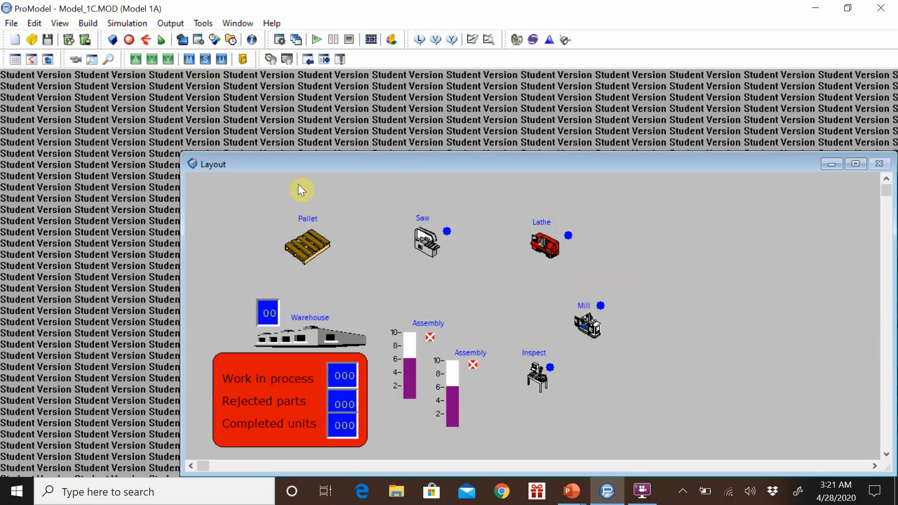
Step: Reopen the Processing editor and make Piece at Inspect the current process record
click(83, 25)
click(105, 101)
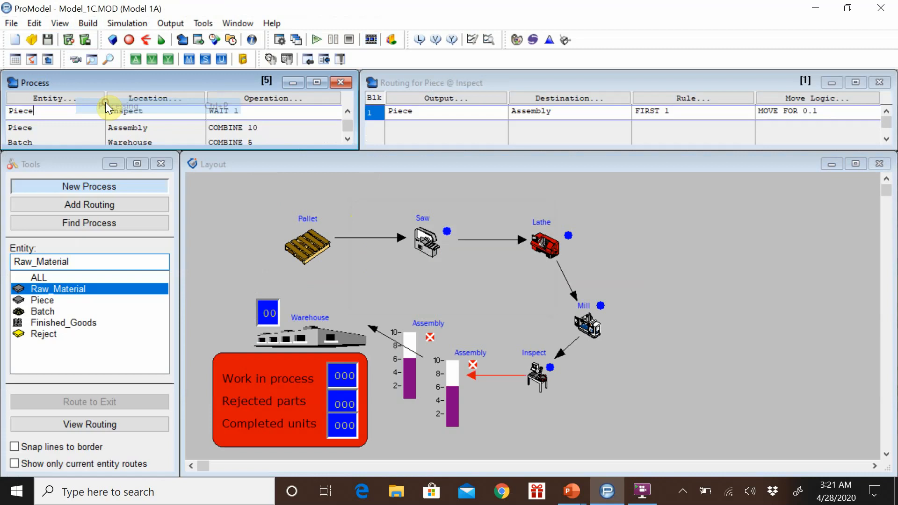
click(348, 136)
click(348, 137)
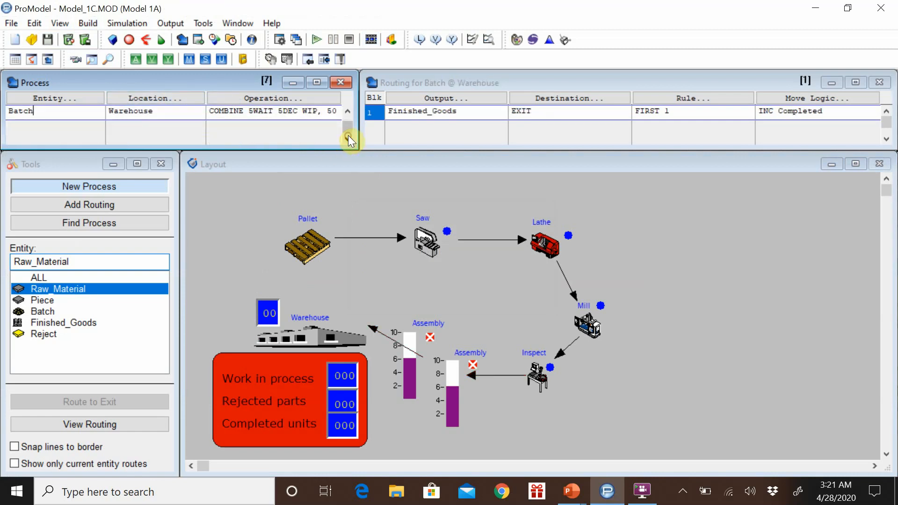
click(348, 113)
click(348, 113)
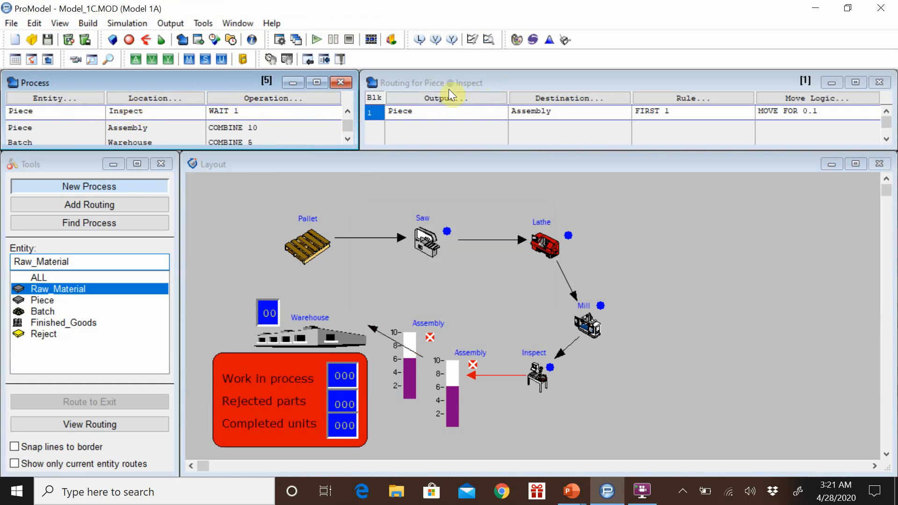
Step: Set the routing rule for Piece going from Inspect to Assembly to a probability of 0.95
click(427, 113)
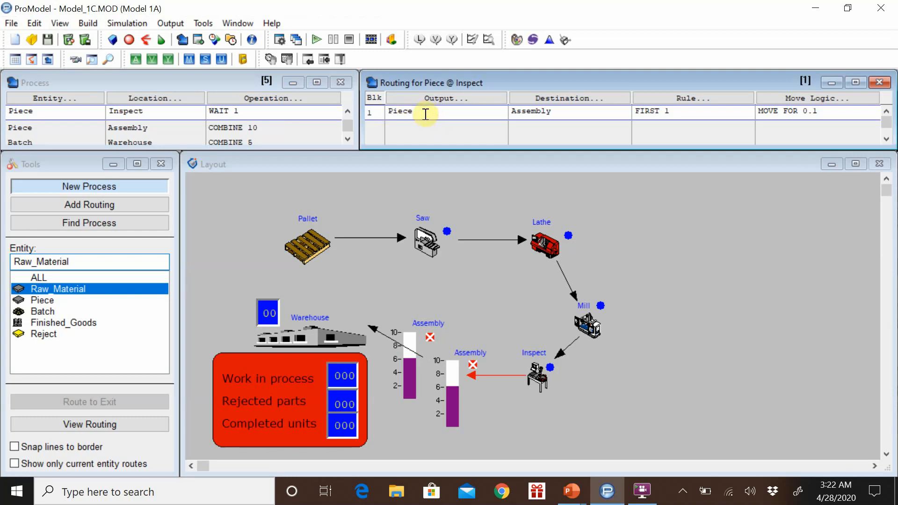
click(655, 101)
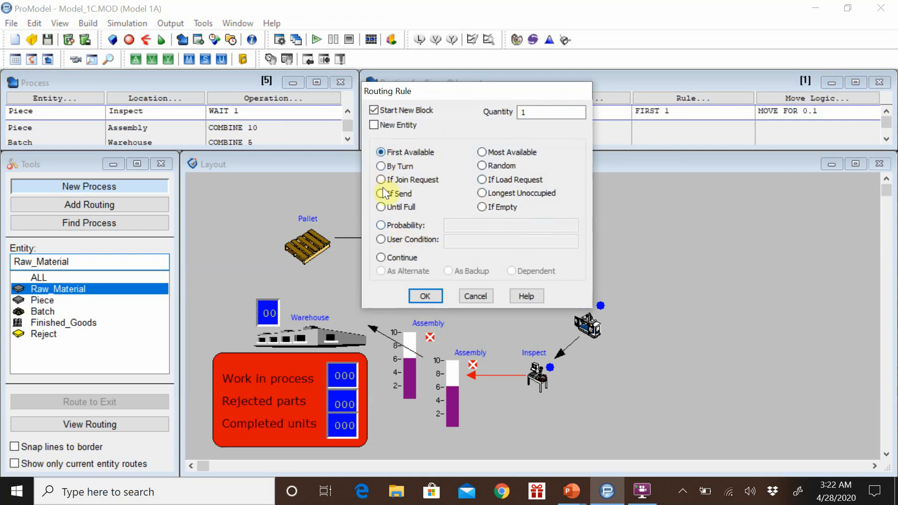
click(380, 225)
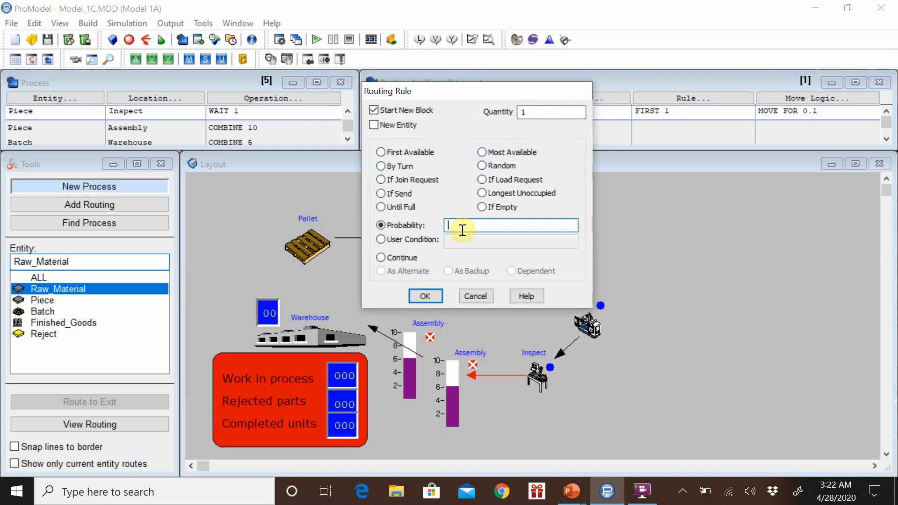
text(0.95)
click(426, 296)
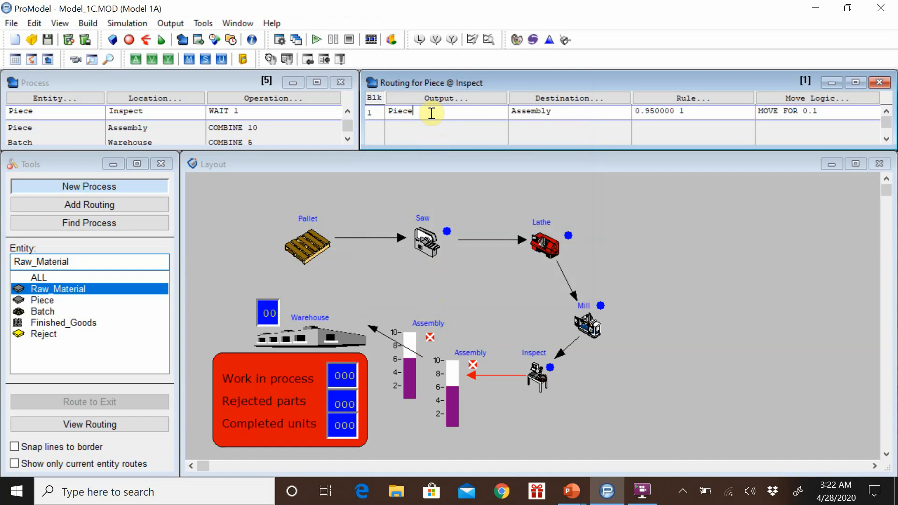
Step: Add a second routing line for Piece at Inspect with output Reject and destination EXIT
key(Return)
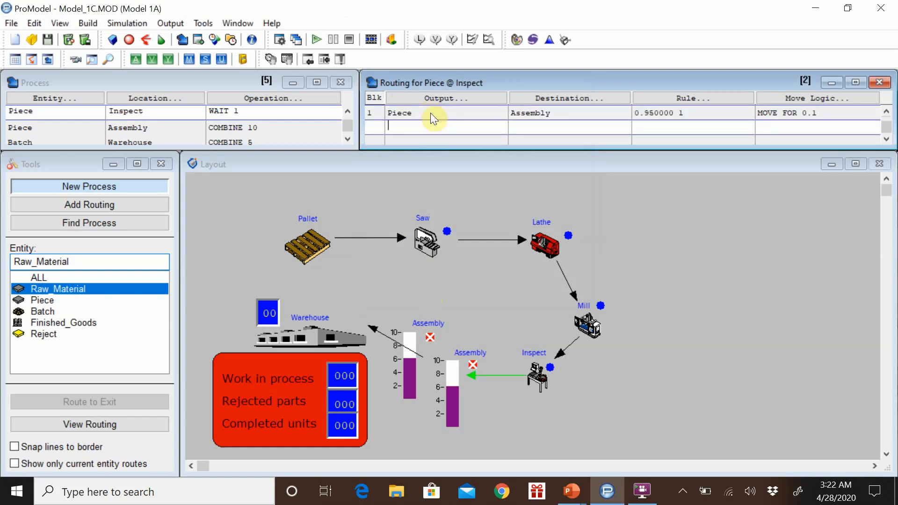
click(440, 98)
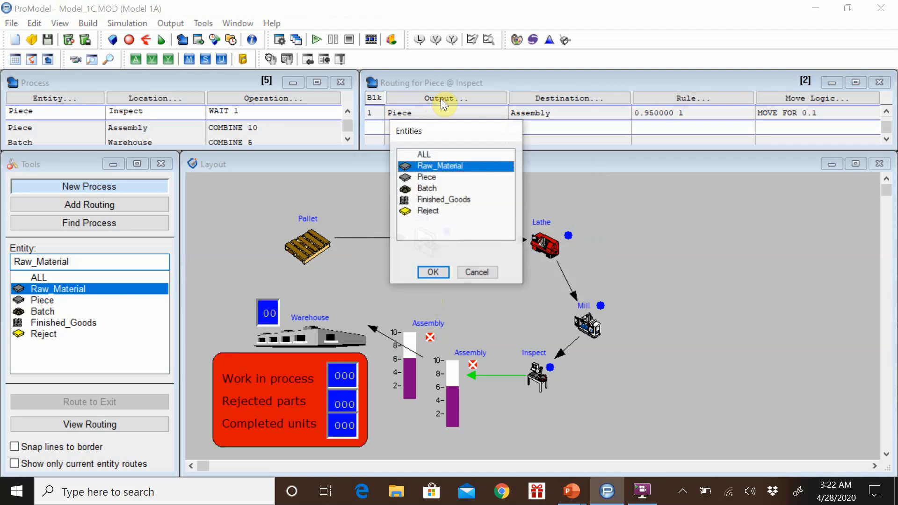
click(423, 211)
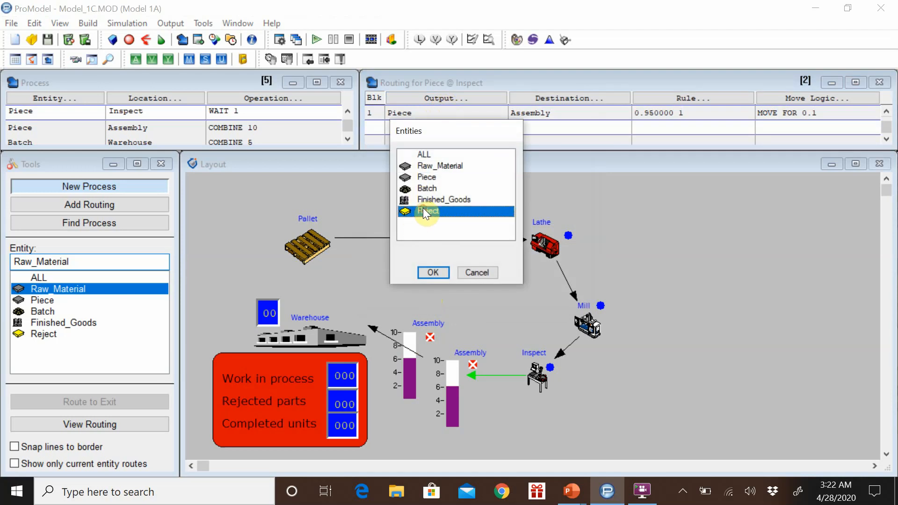
click(432, 273)
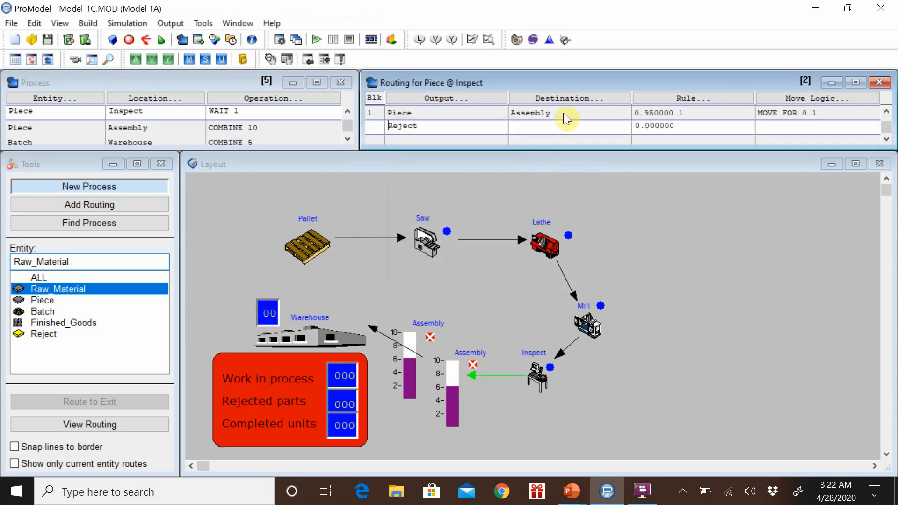
click(565, 97)
click(555, 233)
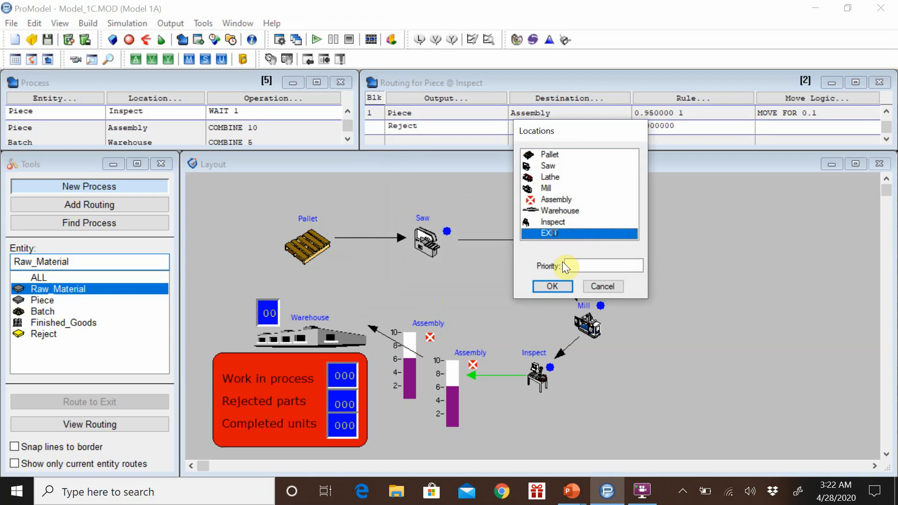
click(562, 285)
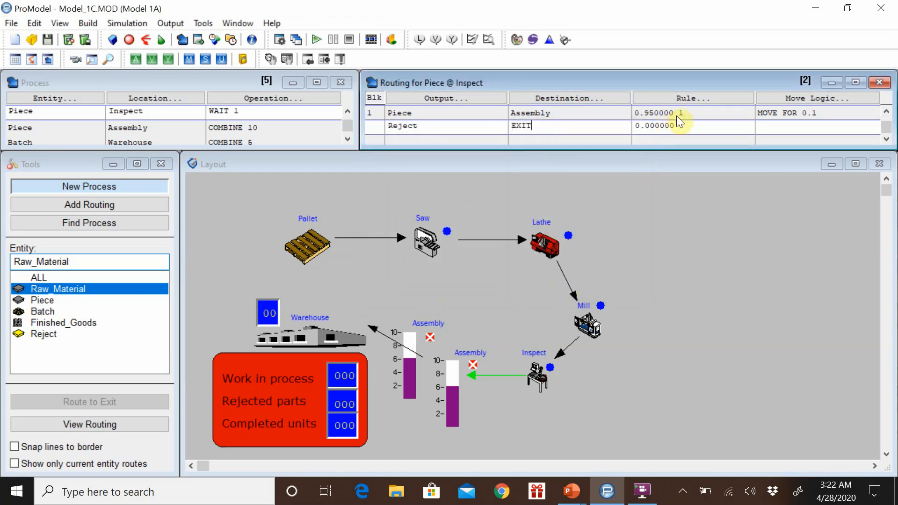
Step: Set the routing rule probability of the Reject line to 0.05
click(685, 100)
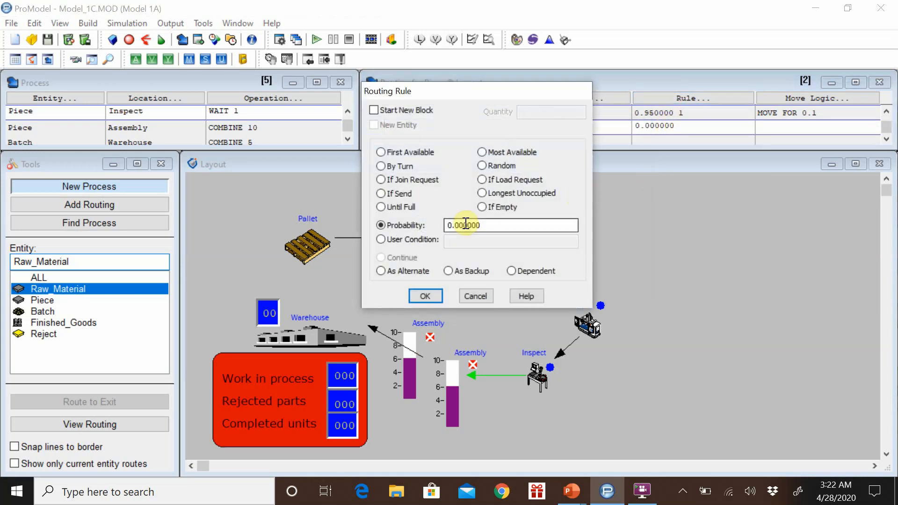
drag(494, 226, 390, 223)
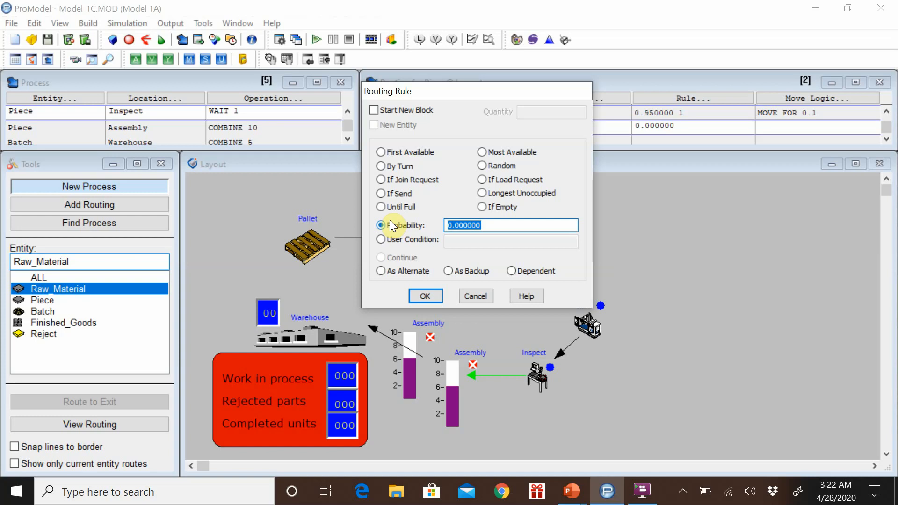
text(0.05)
click(425, 297)
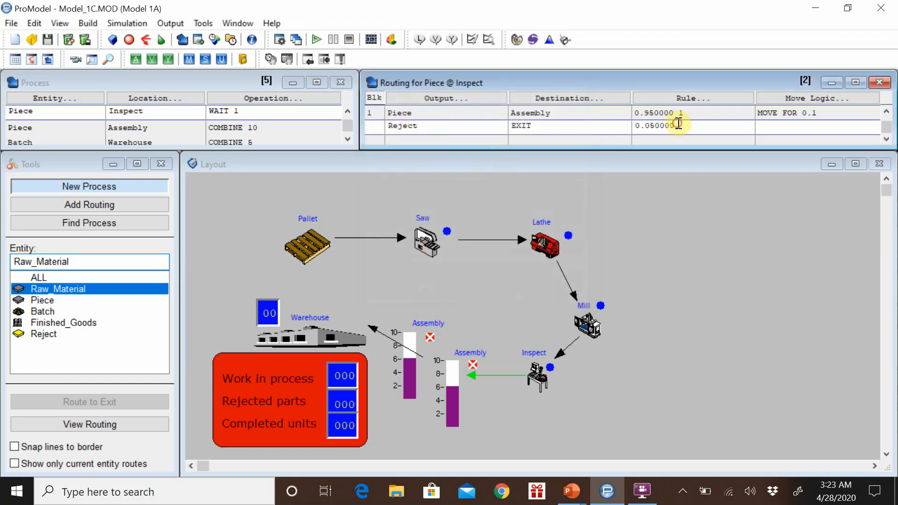
click(692, 94)
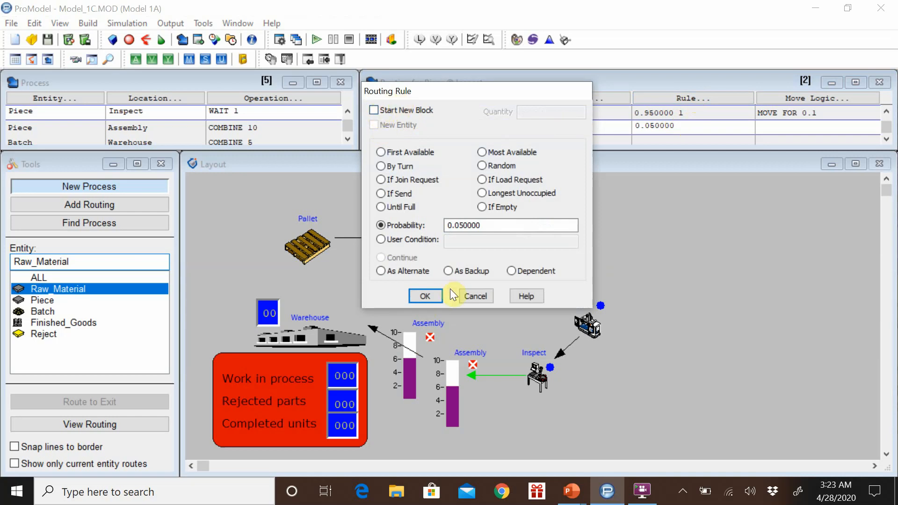
click(475, 295)
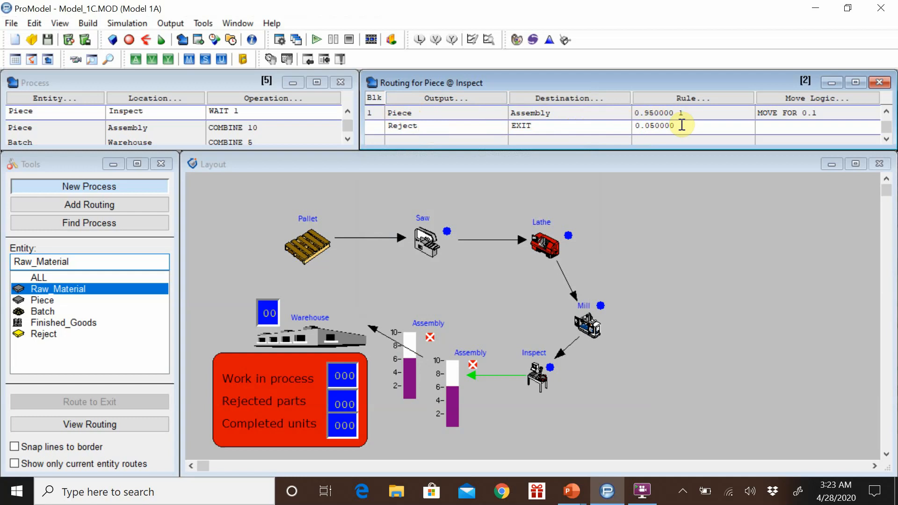
click(687, 97)
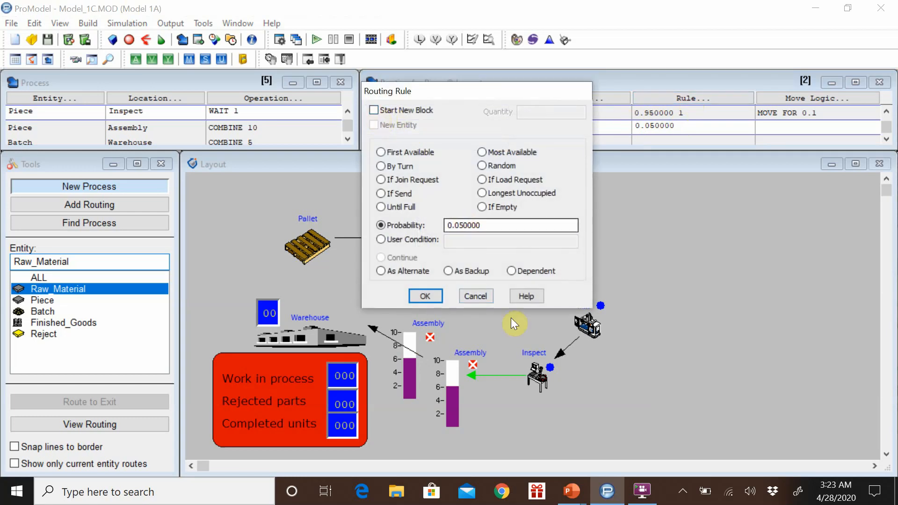
click(476, 292)
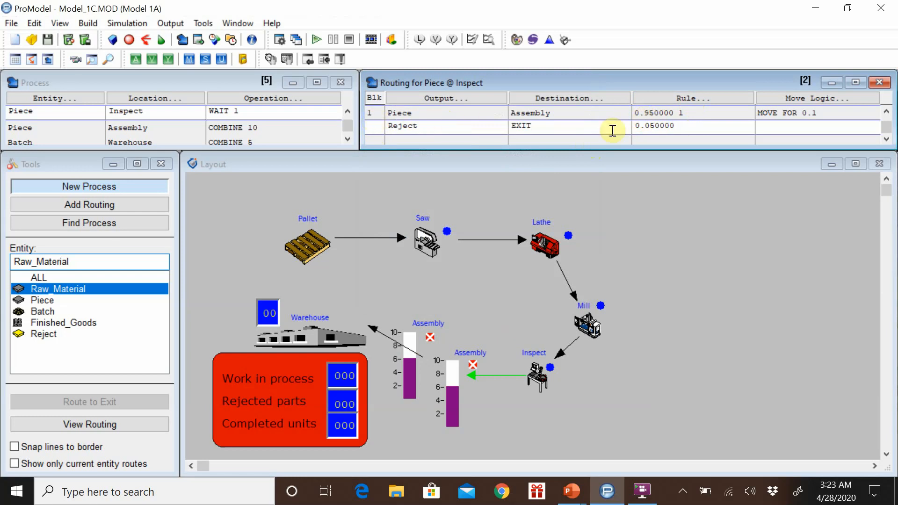
Step: Set the Reject line's routing rule to start a new block as a new entity with quantity 1
drag(674, 126, 669, 127)
click(694, 98)
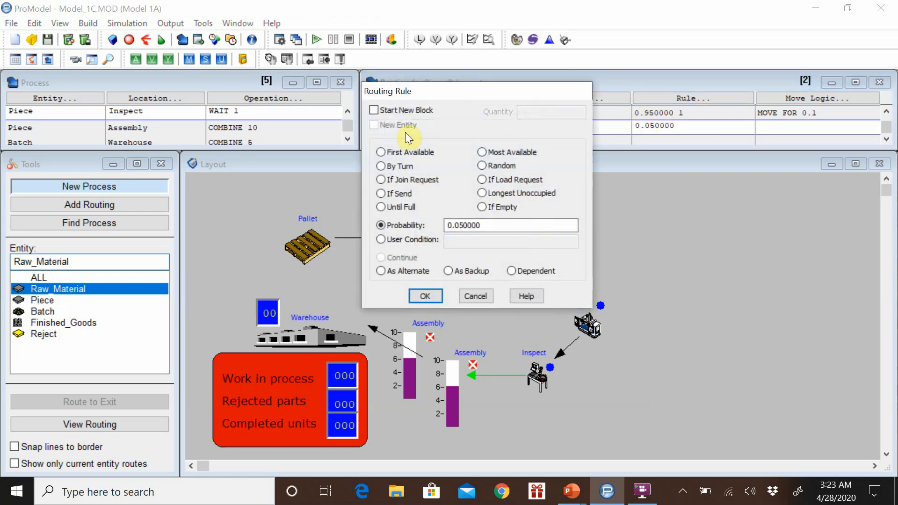
click(374, 111)
click(374, 125)
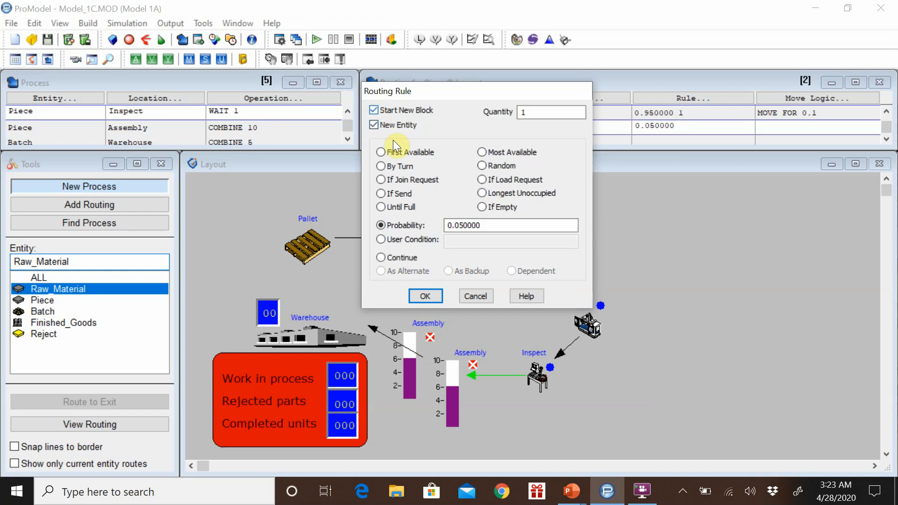
click(425, 297)
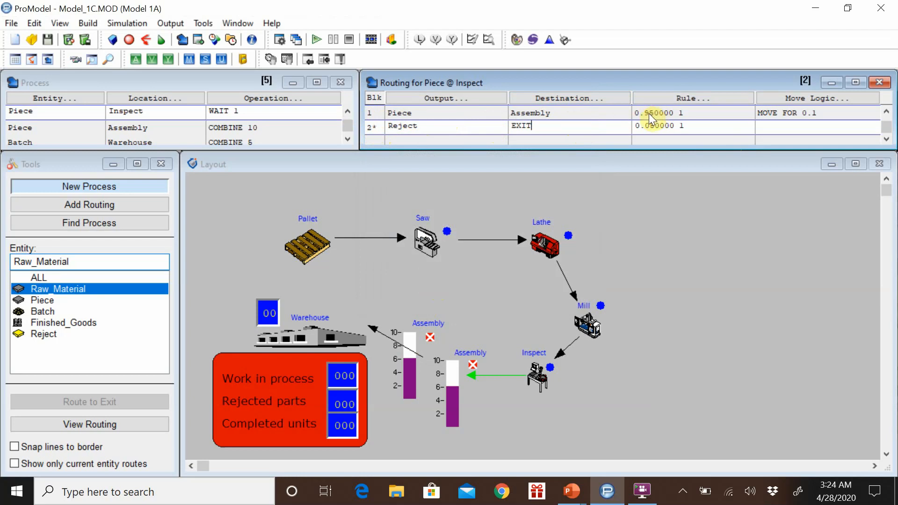
Step: Remove the new block and new entity settings from the Reject line's routing rule, keeping its probability rule
click(662, 94)
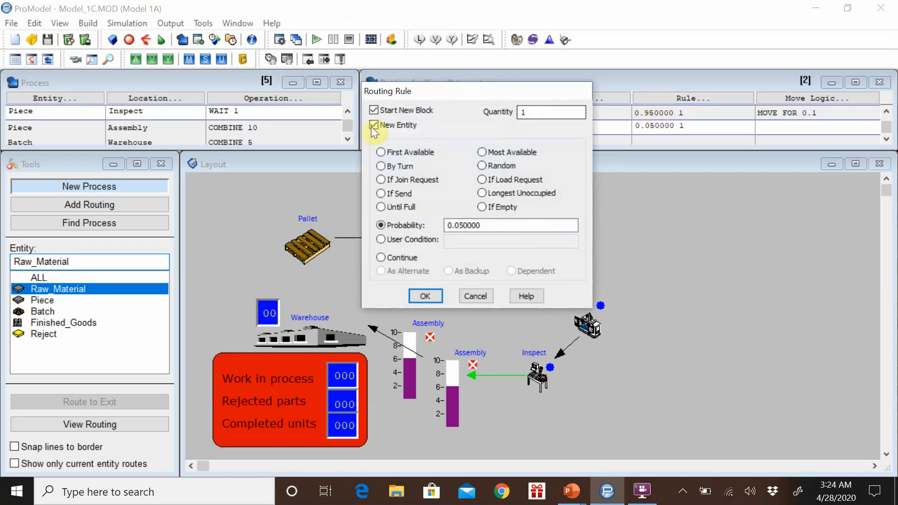
click(377, 110)
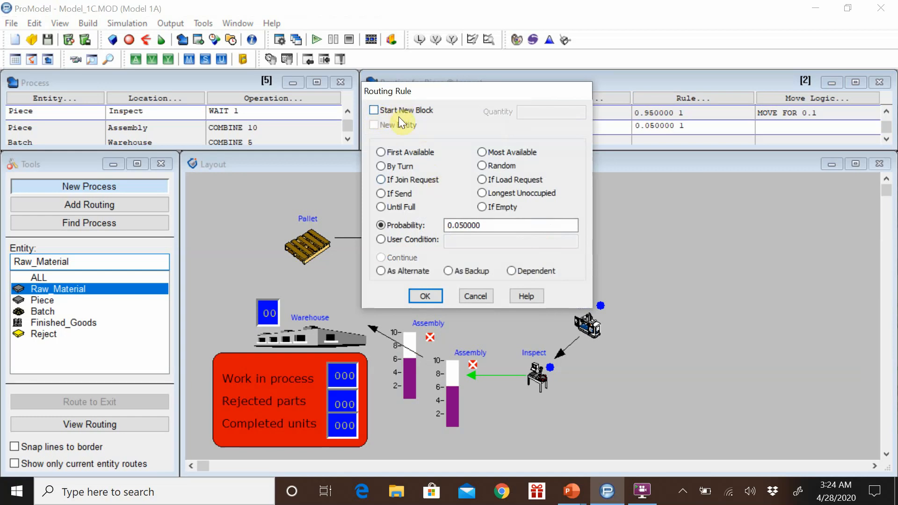
click(461, 229)
click(430, 295)
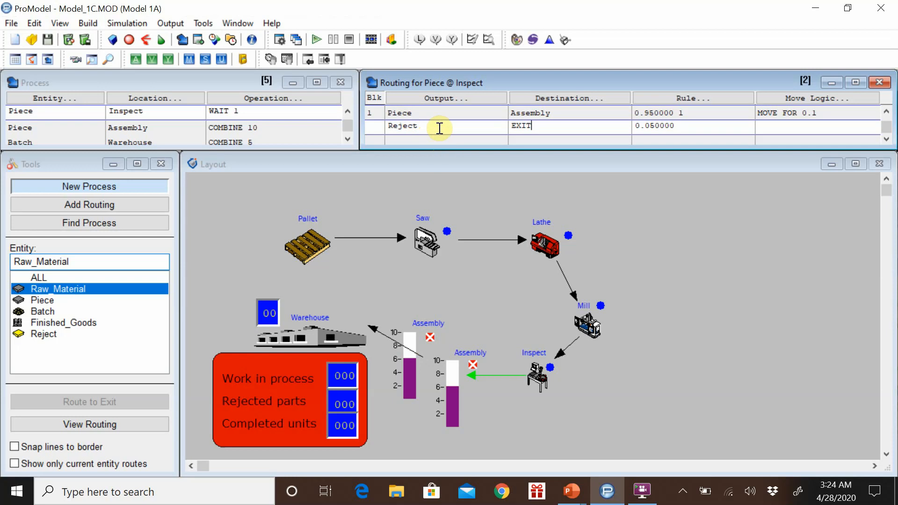
Step: Run the simulation to check the layout counters, and end it without collecting statistics
click(127, 23)
click(138, 38)
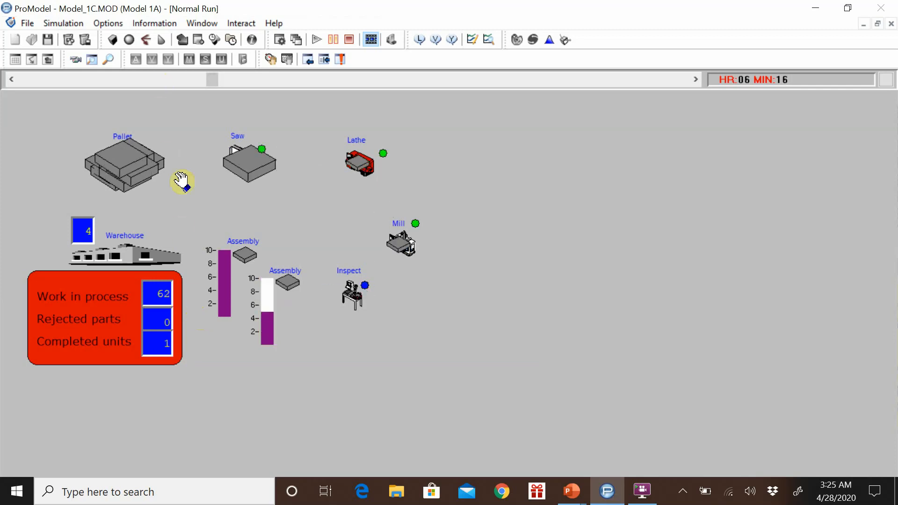
click(69, 21)
click(80, 38)
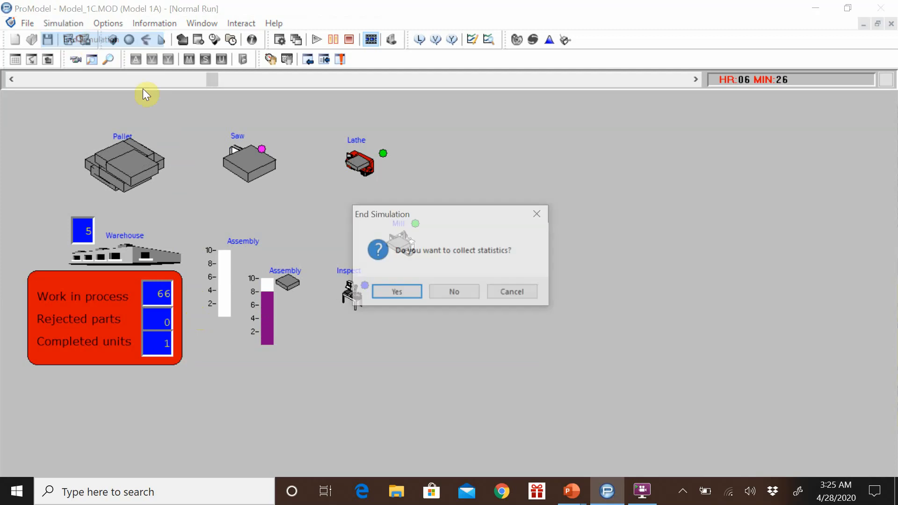
click(452, 289)
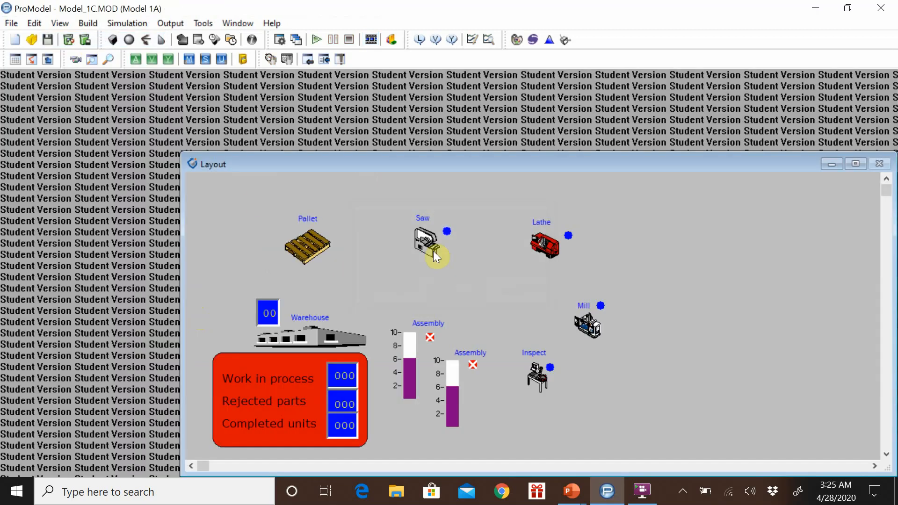
Step: Reopen the Processing editor and move the arrow end of the Assembly-to-Warehouse route line to the edge of the Warehouse graphic
click(89, 24)
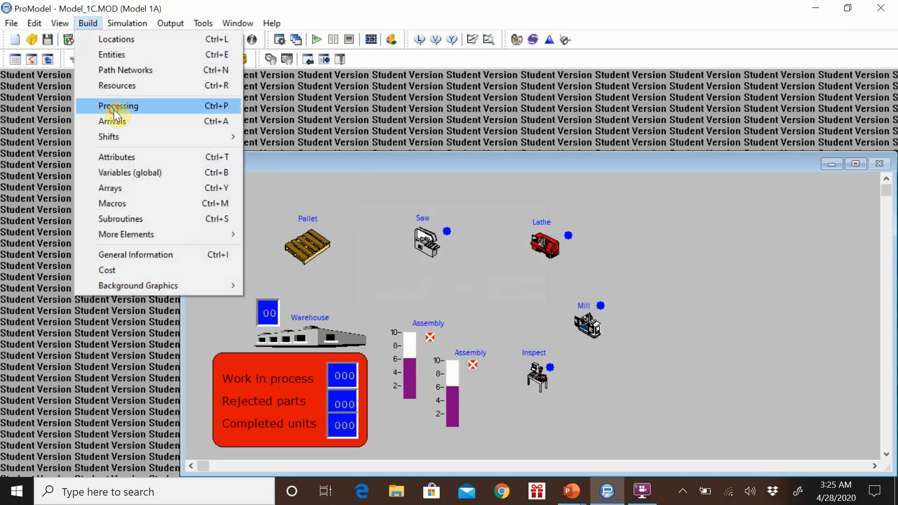
click(114, 109)
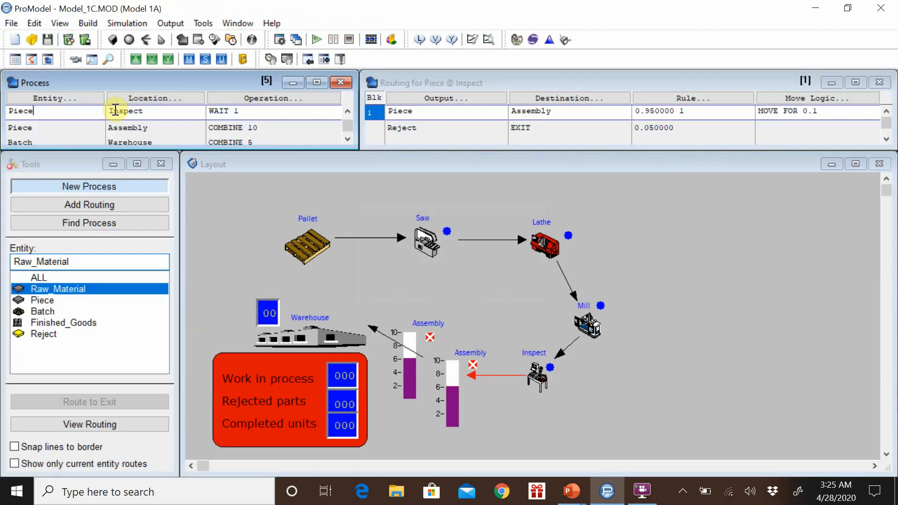
click(349, 139)
click(349, 139)
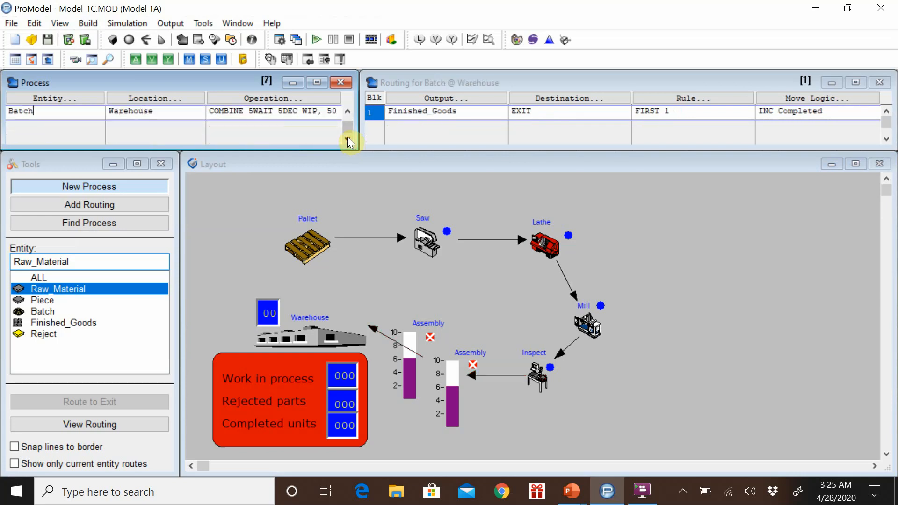
click(347, 108)
click(347, 107)
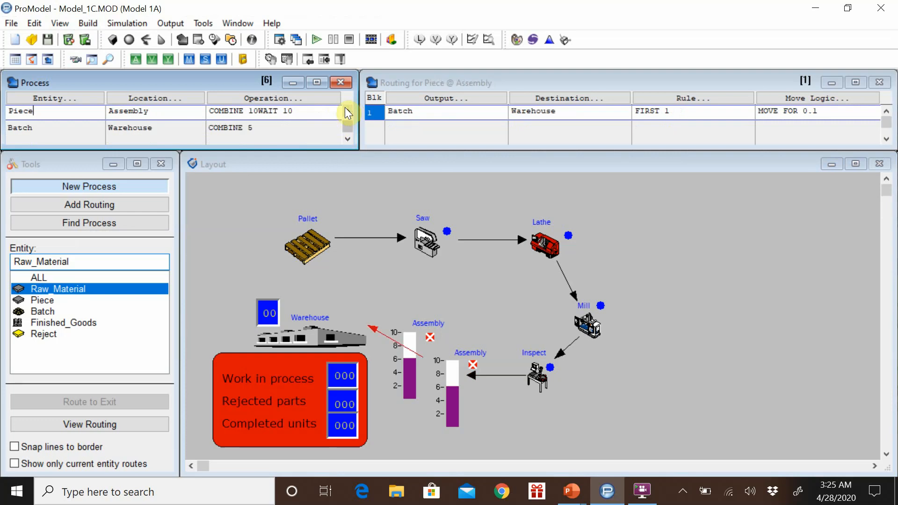
click(369, 330)
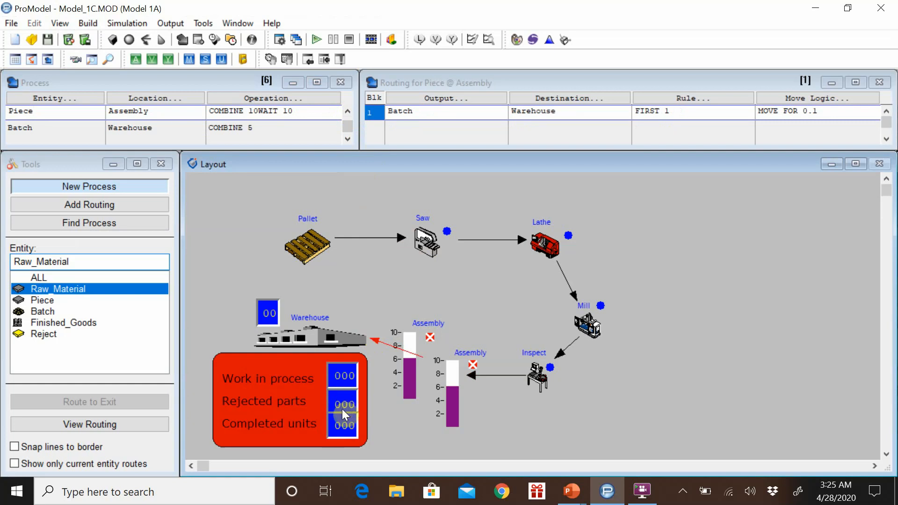
Step: Open the operation logic of Piece at Inspect and start a new line after WAIT 1
click(347, 113)
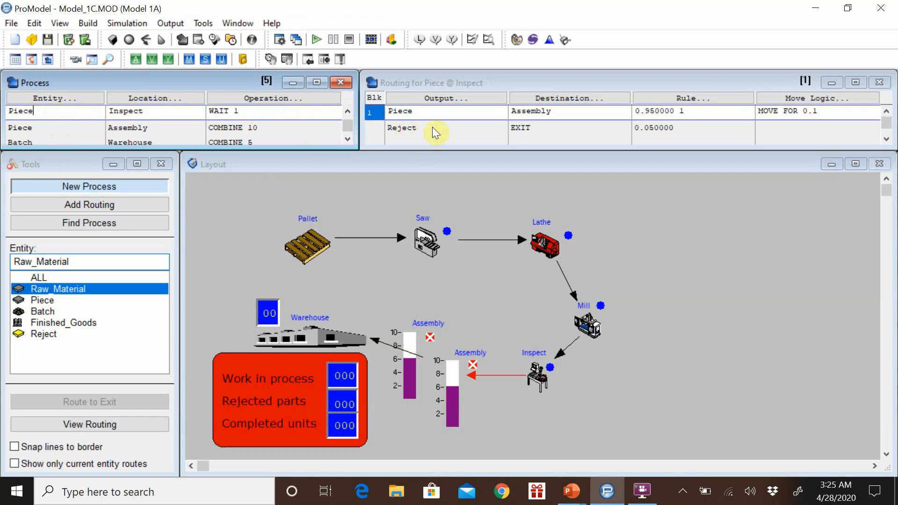
click(299, 97)
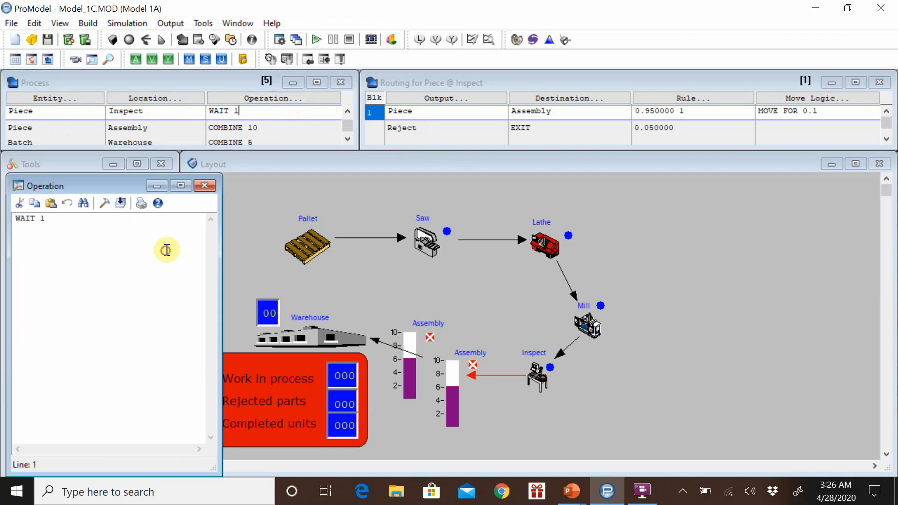
key(Return)
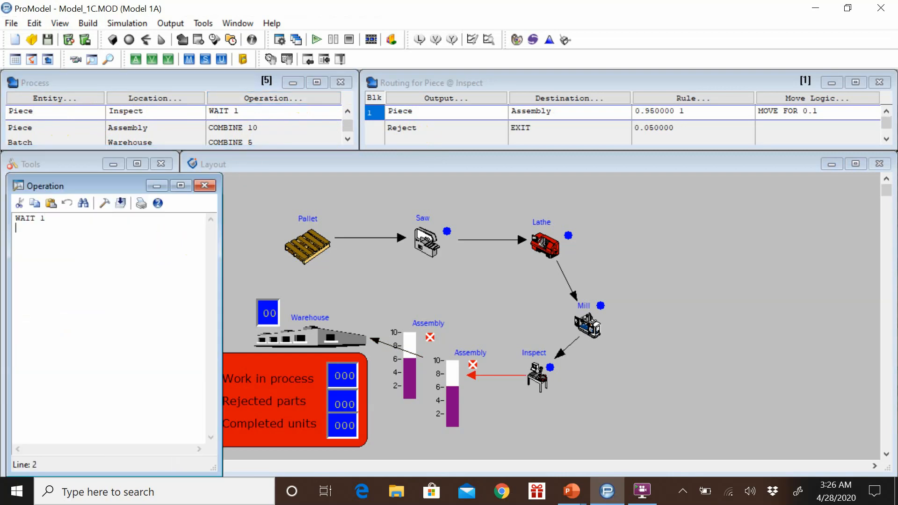
Step: Write INC Rejected on the second line of the Inspect operation logic and delete that text again
text(INC Rejected)
key(Home)
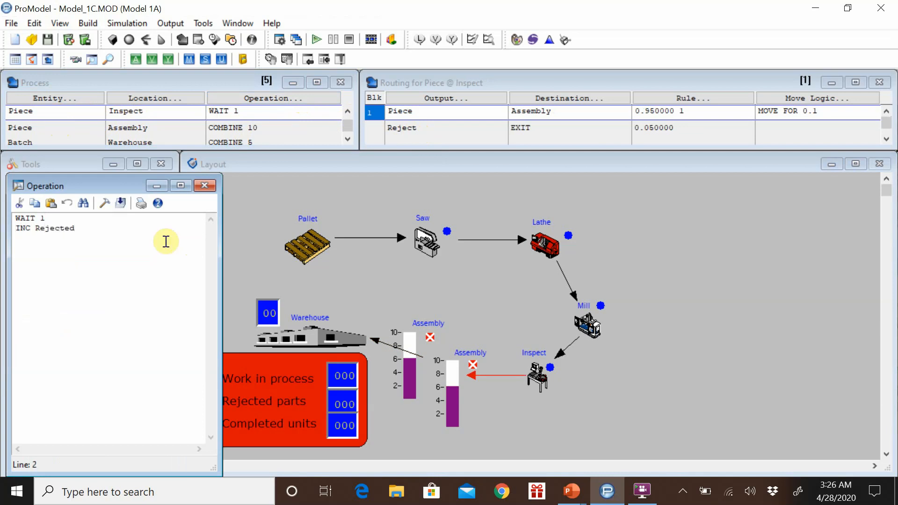
key(ctrl+Right)
key(End)
key(BackSpace)
key(BackSpace)
key(BackSpace)
key(BackSpace)
key(BackSpace)
key(BackSpace)
key(BackSpace)
key(BackSpace)
key(BackSpace)
key(BackSpace)
key(BackSpace)
key(BackSpace)
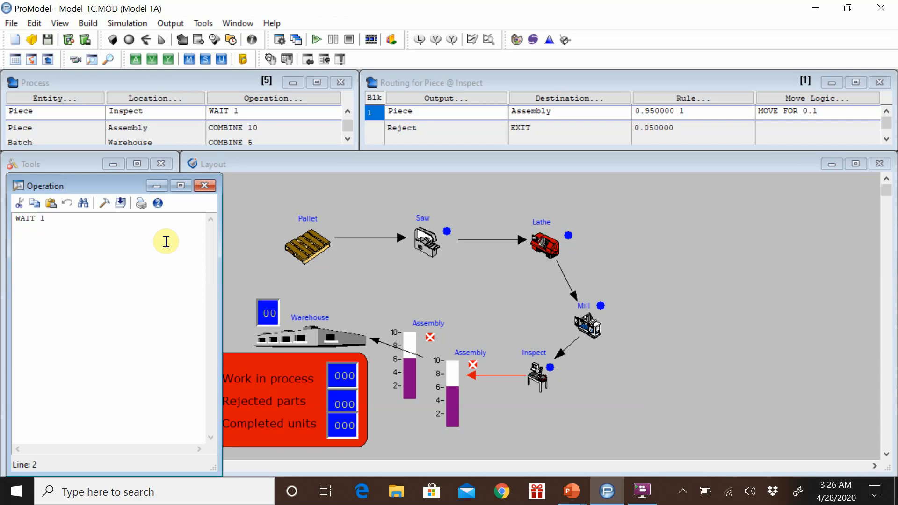
Step: Insert an INC statement for the Rejected variable after WAIT 1 in the Inspect operation, using the Logic Builder
right_click(121, 288)
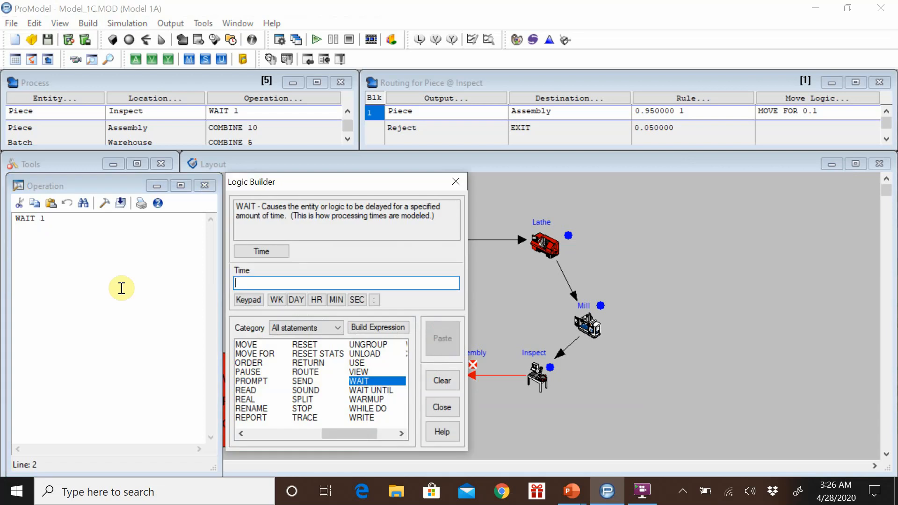
click(277, 430)
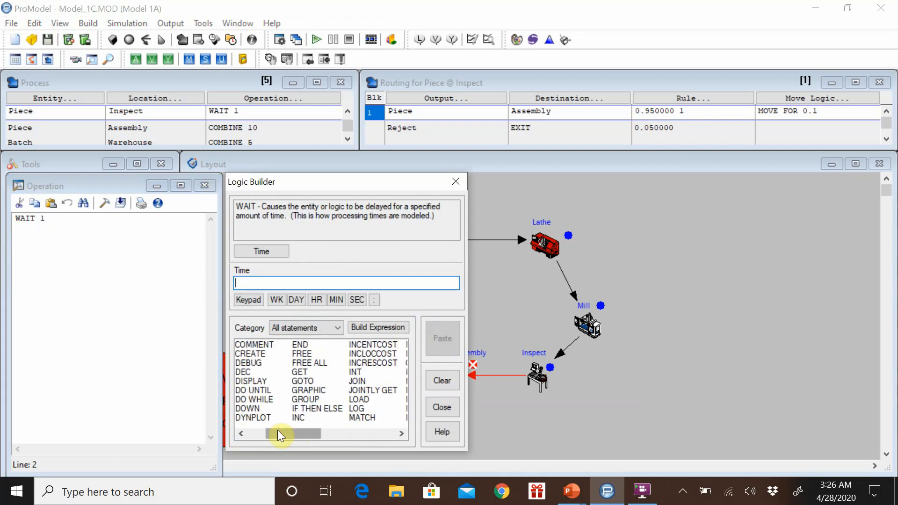
click(300, 415)
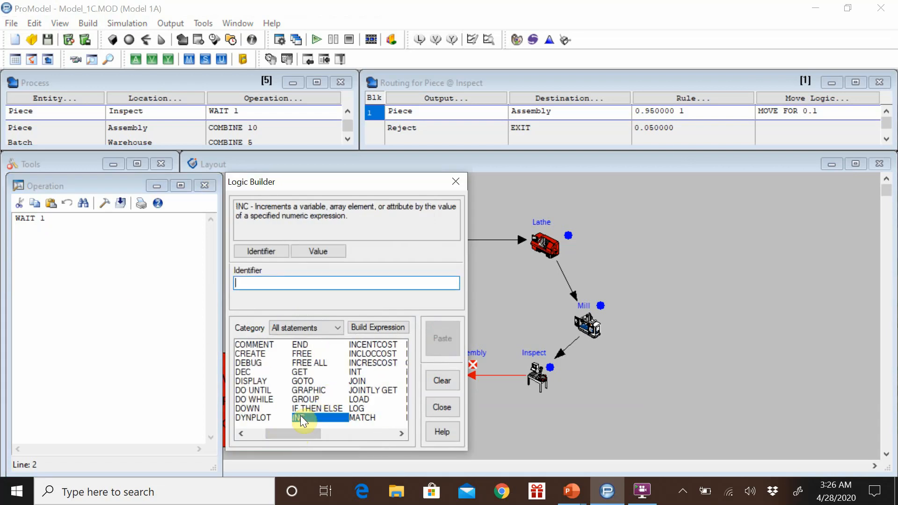
click(264, 253)
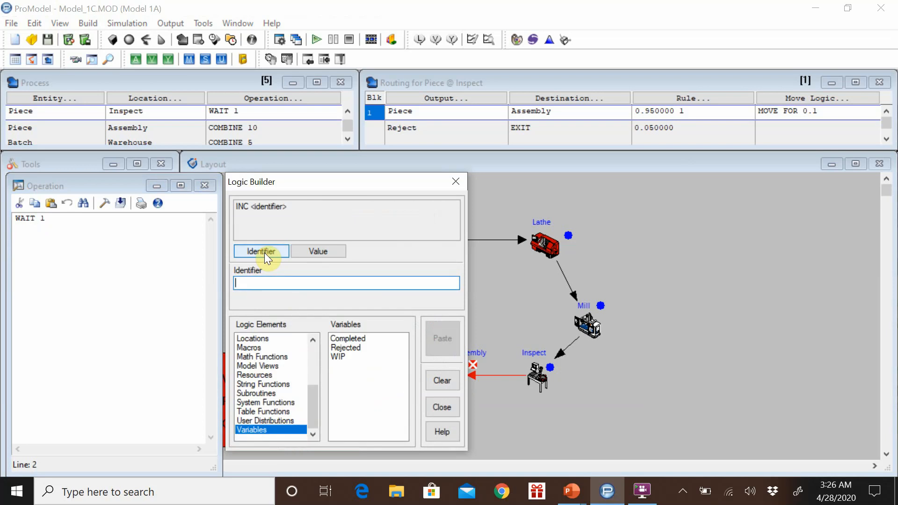
click(347, 348)
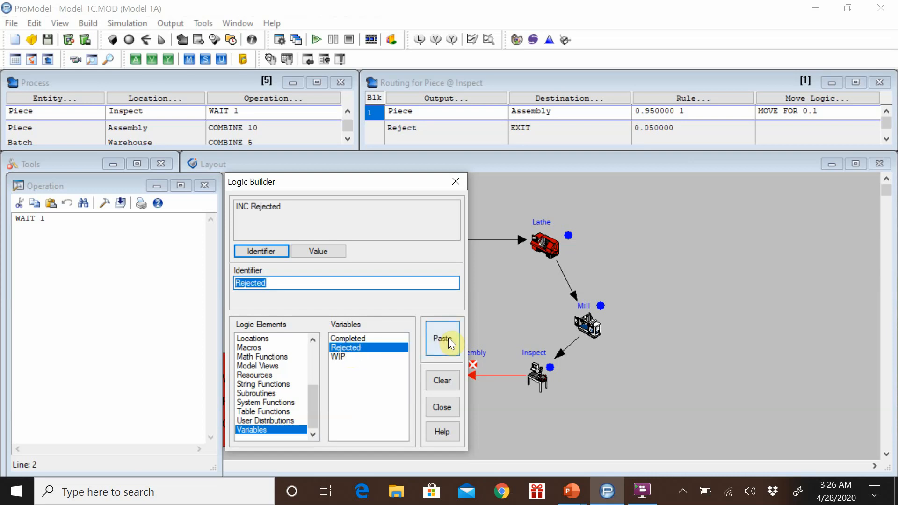
click(448, 338)
click(441, 408)
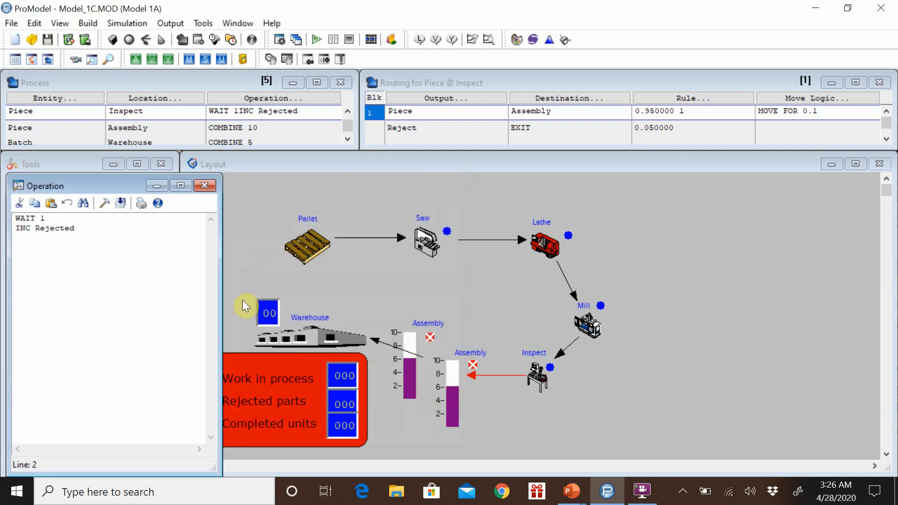
Step: Move the INC Rejected statement from the Inspect operation logic to the move logic of the Reject routing line
click(156, 290)
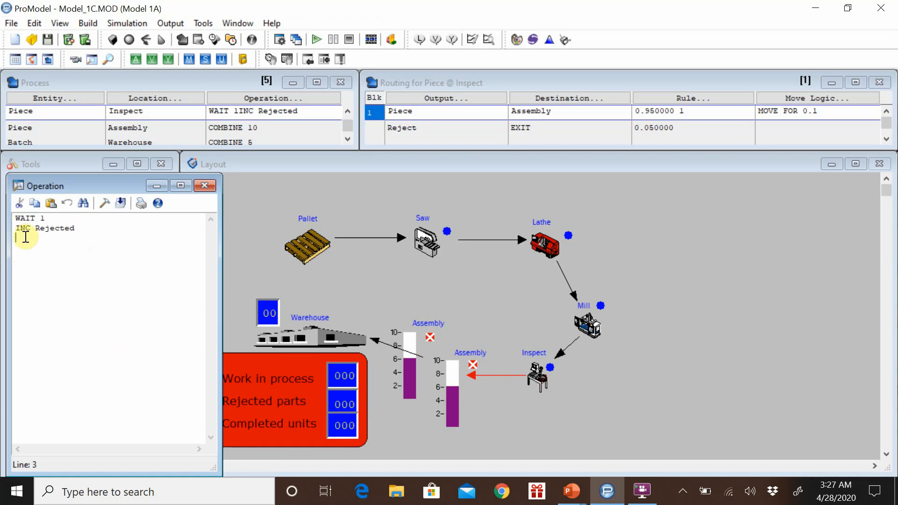
drag(16, 229, 92, 242)
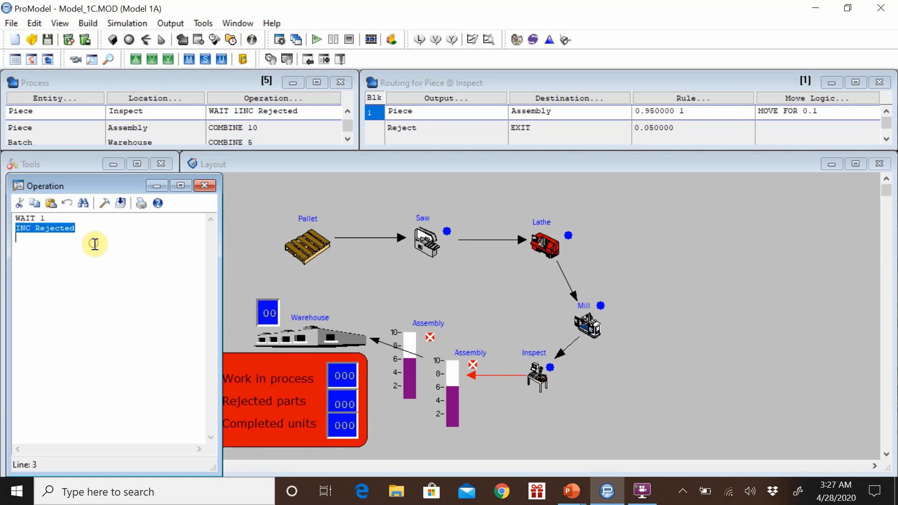
key(Delete)
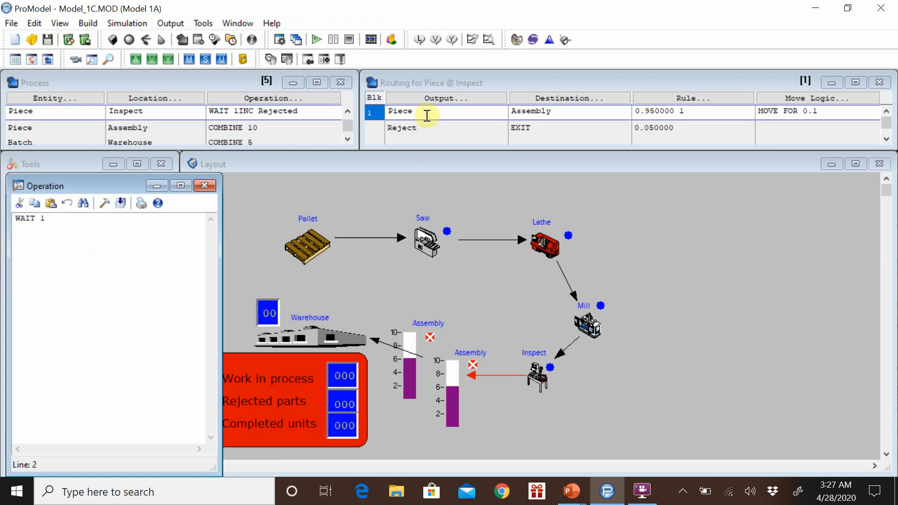
click(426, 114)
click(769, 97)
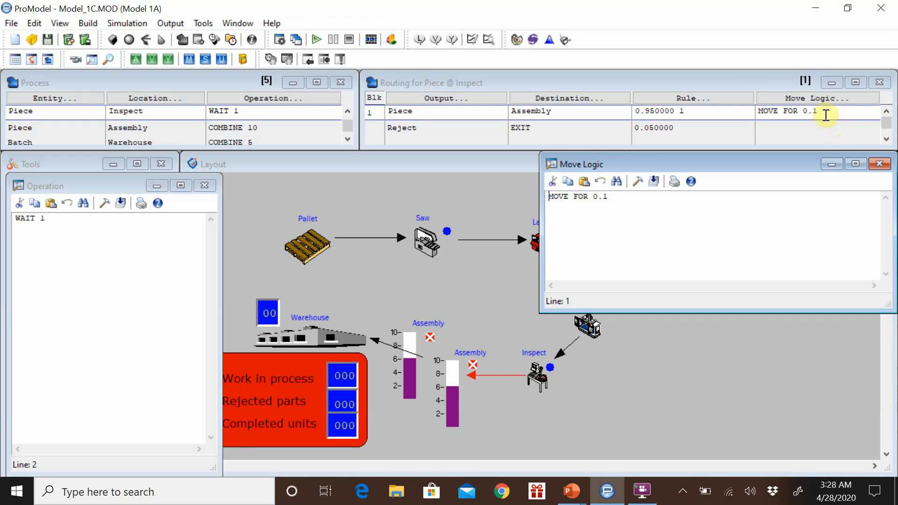
click(419, 128)
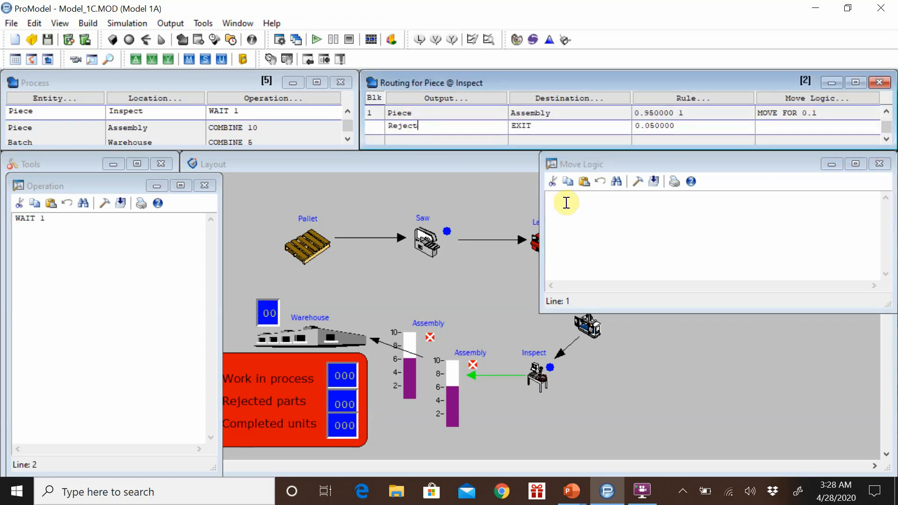
click(566, 203)
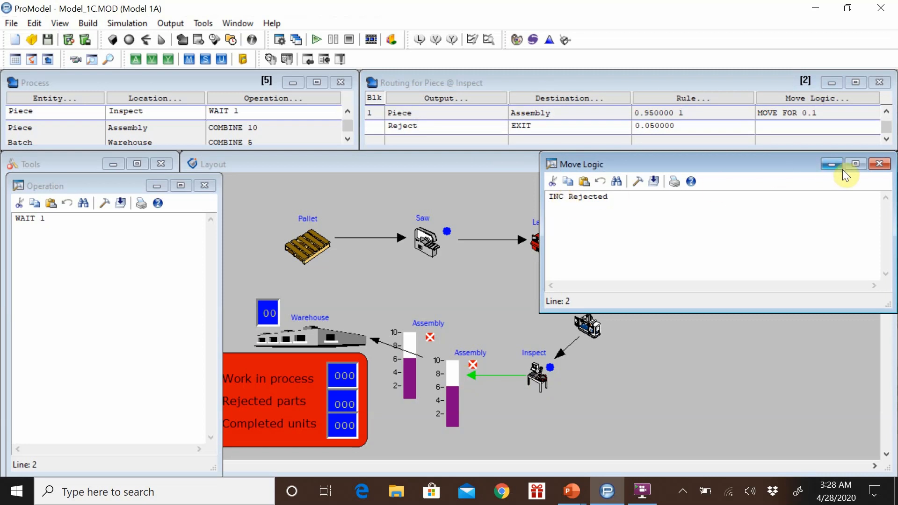
Step: Run the simulation with an adjusted animation speed to check the rejected parts counter, and end it without collecting statistics
click(880, 163)
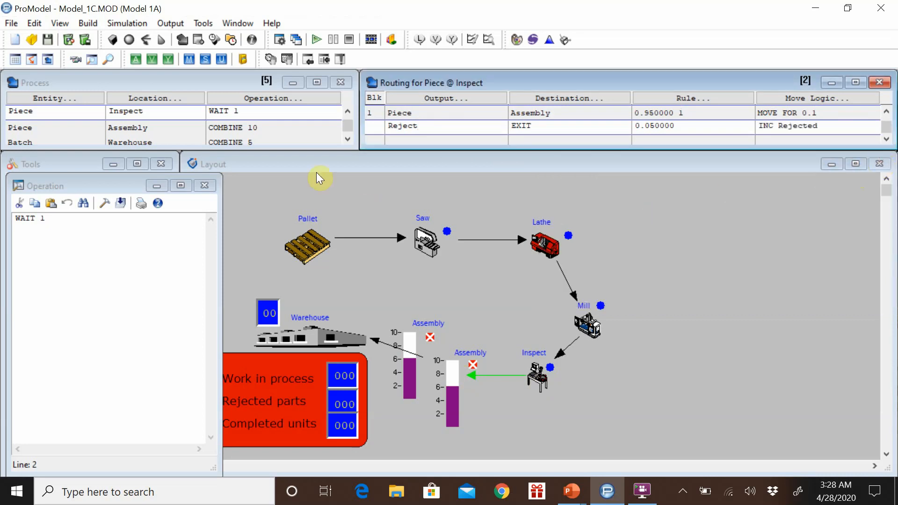
click(126, 24)
click(128, 37)
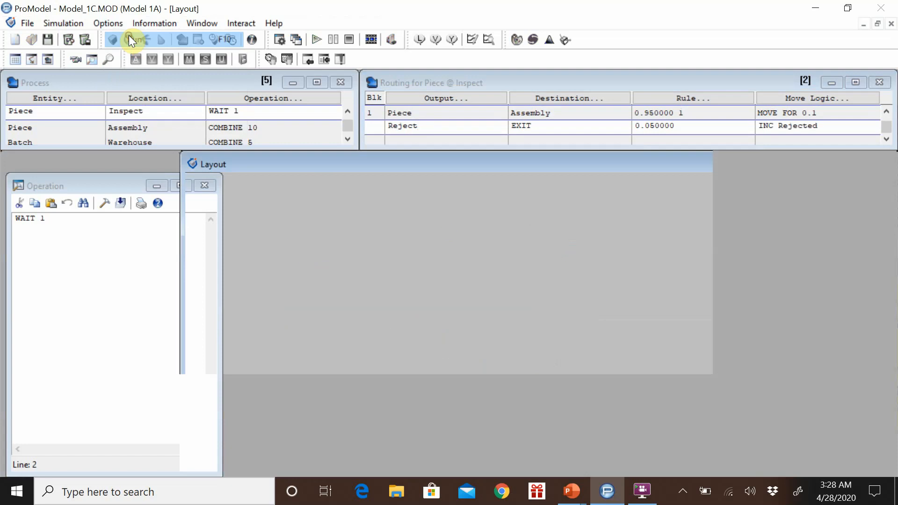
click(208, 79)
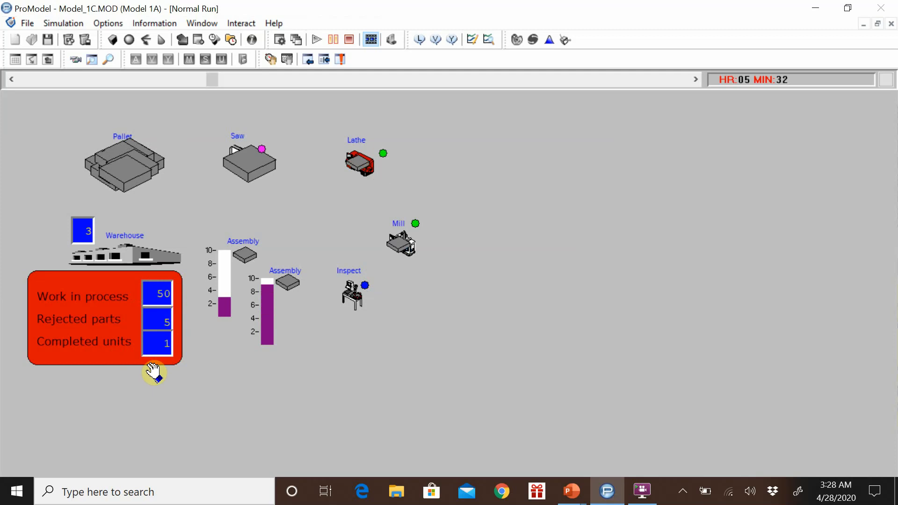
click(70, 25)
click(77, 38)
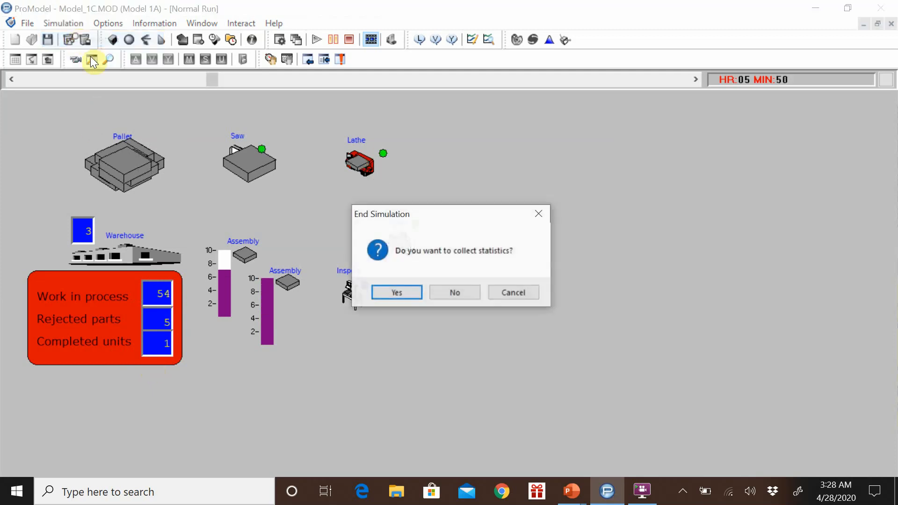
click(450, 293)
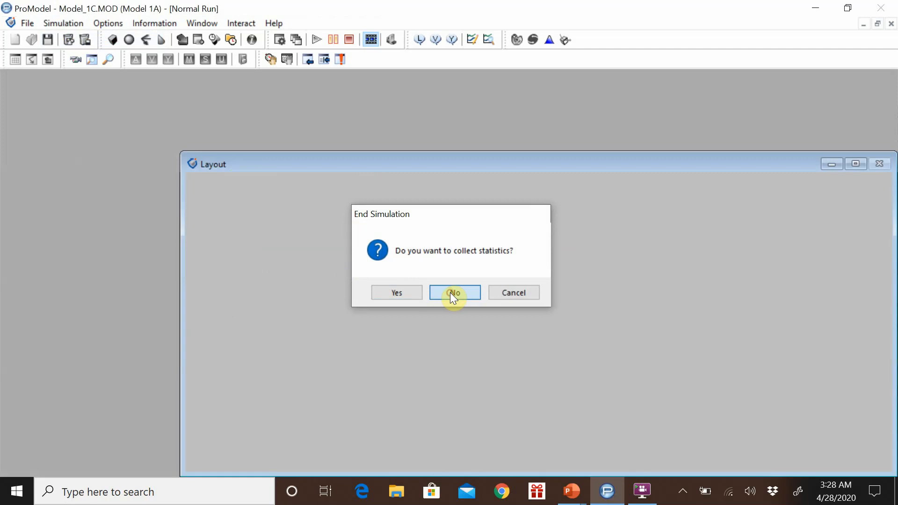
Step: Reopen the processing records and open the move logic of the Reject routing line for Piece at Inspect, starting below INC Rejected
click(87, 24)
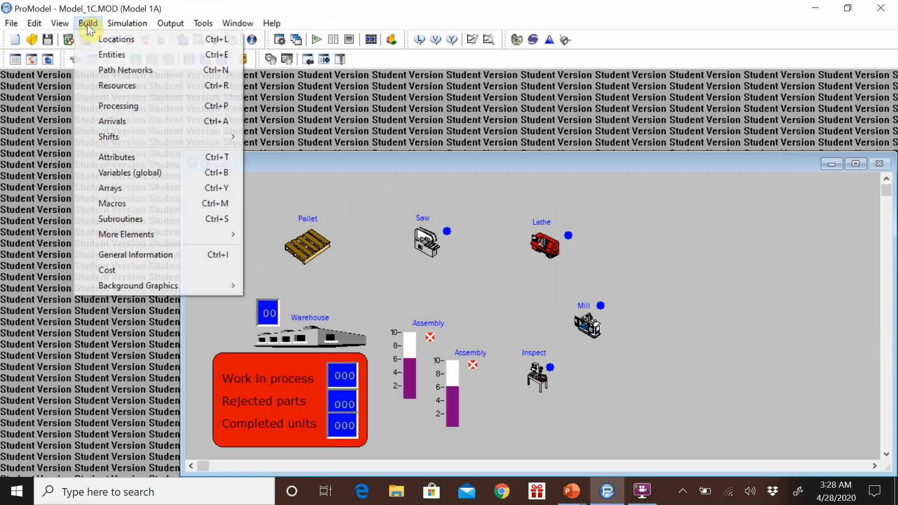
click(109, 107)
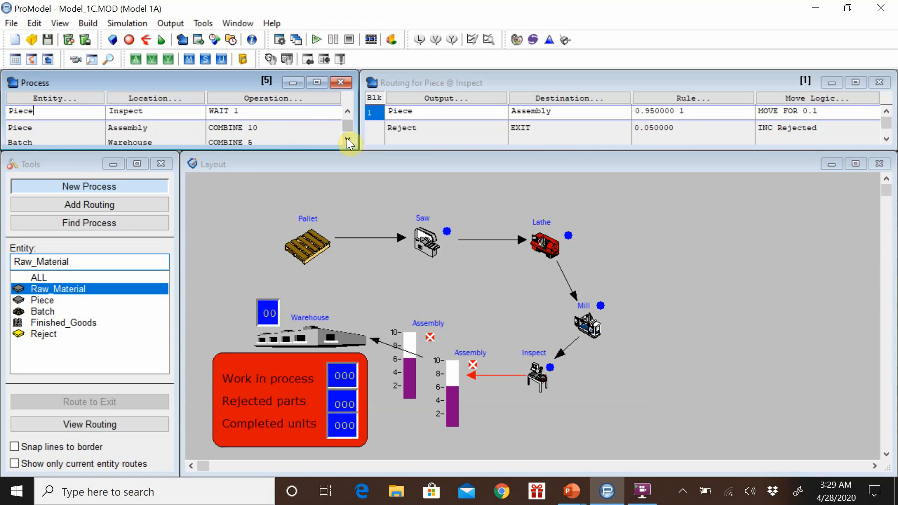
click(122, 22)
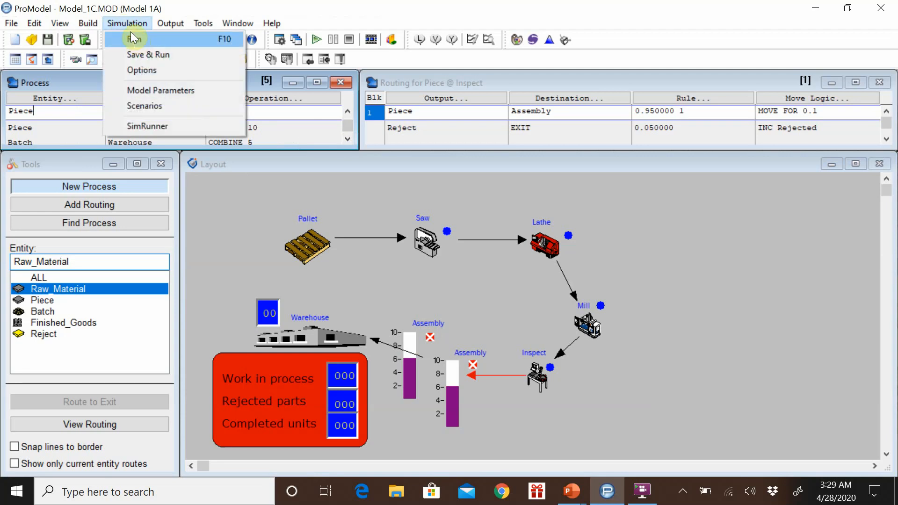
click(131, 22)
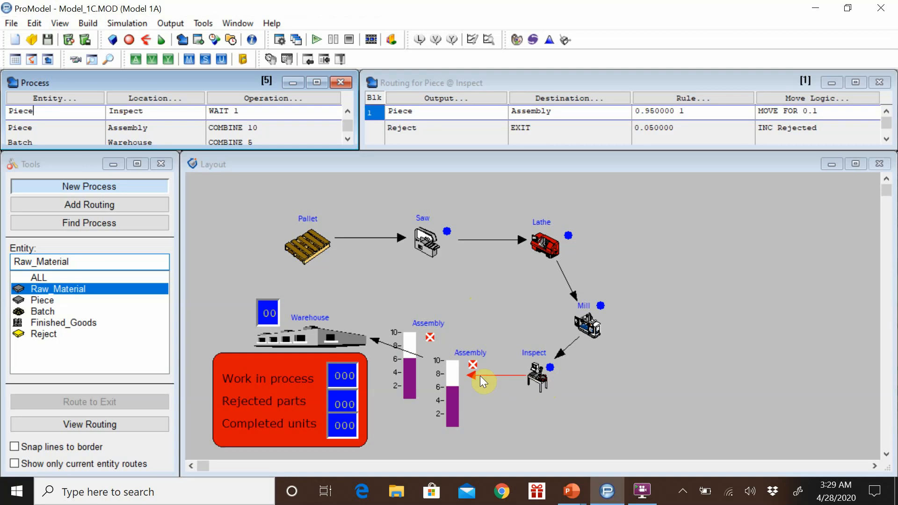
click(417, 129)
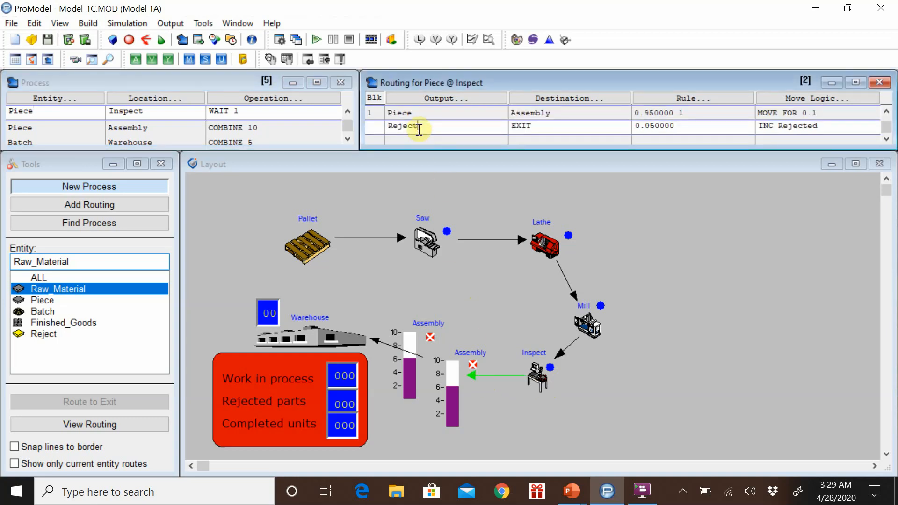
click(794, 100)
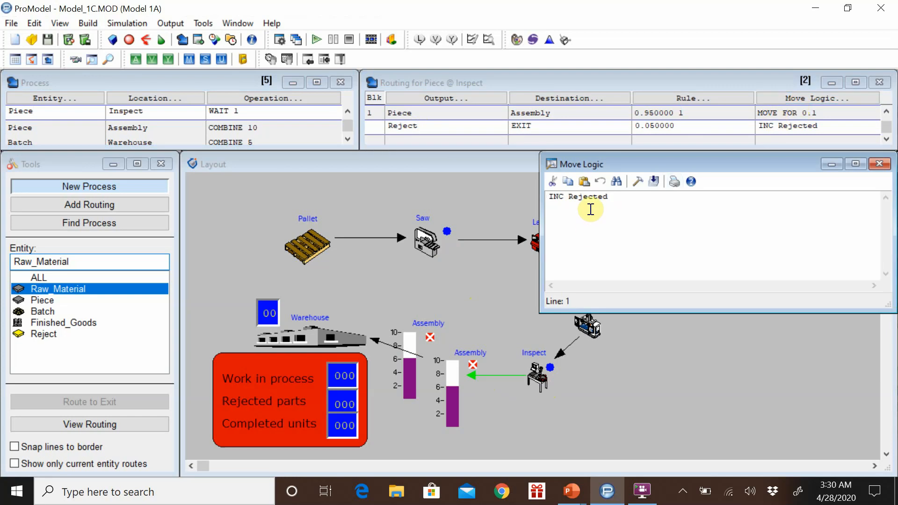
click(631, 203)
Step: Insert a DEC statement for the WIP variable below INC Rejected in the Reject move logic, using the Logic Builder
right_click(613, 242)
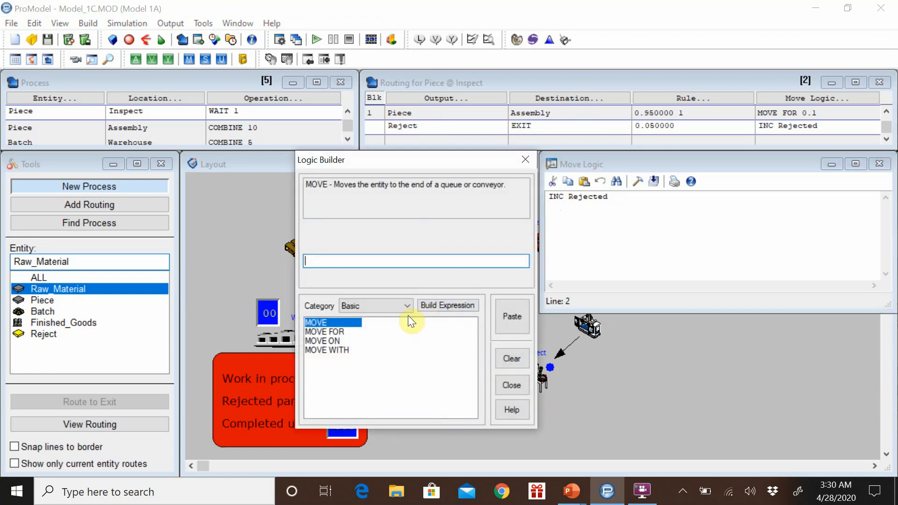
click(531, 160)
right_click(615, 250)
click(398, 305)
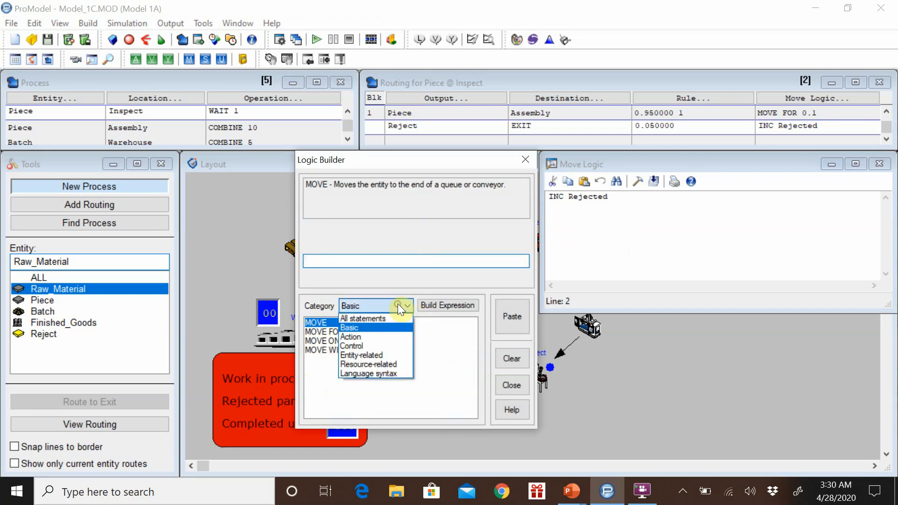
click(377, 319)
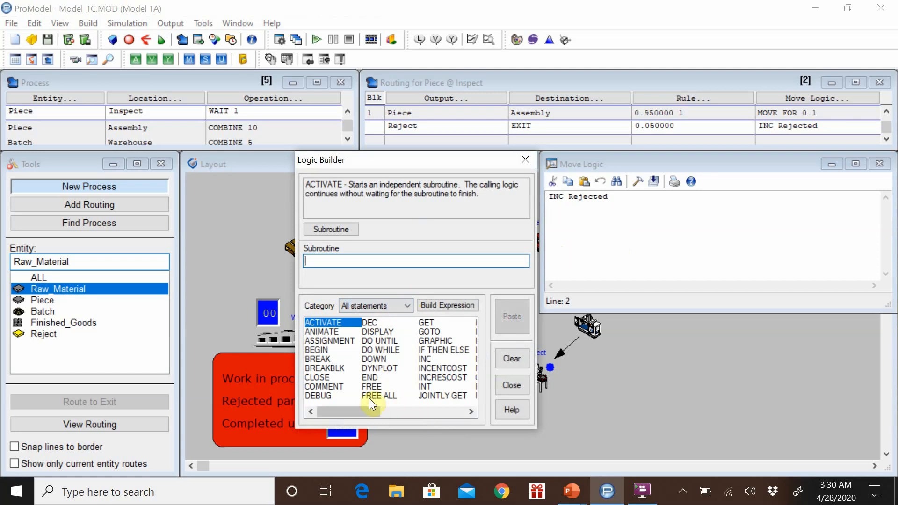
click(372, 321)
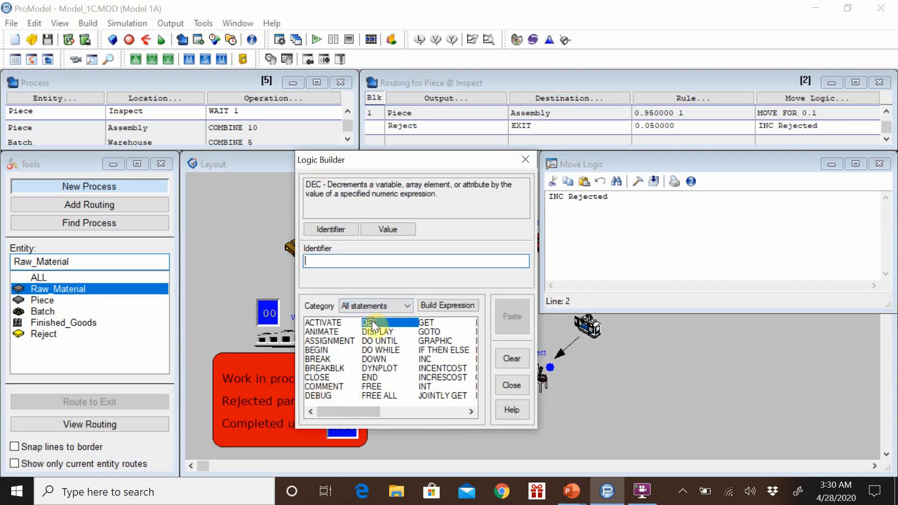
click(335, 231)
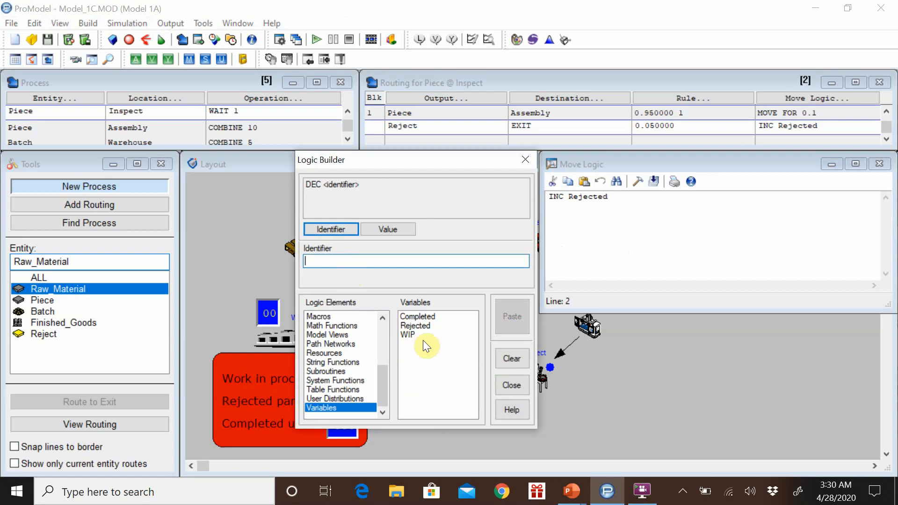
click(406, 327)
click(436, 335)
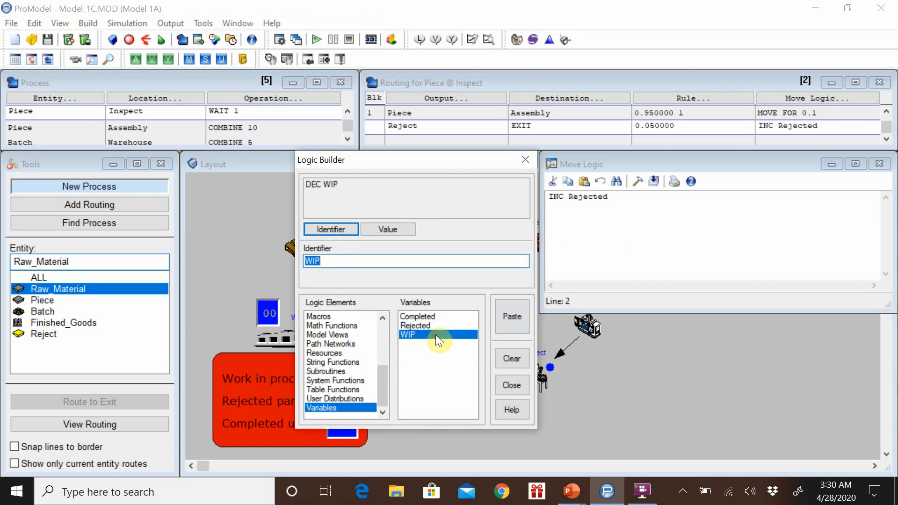
click(512, 317)
click(512, 385)
click(607, 249)
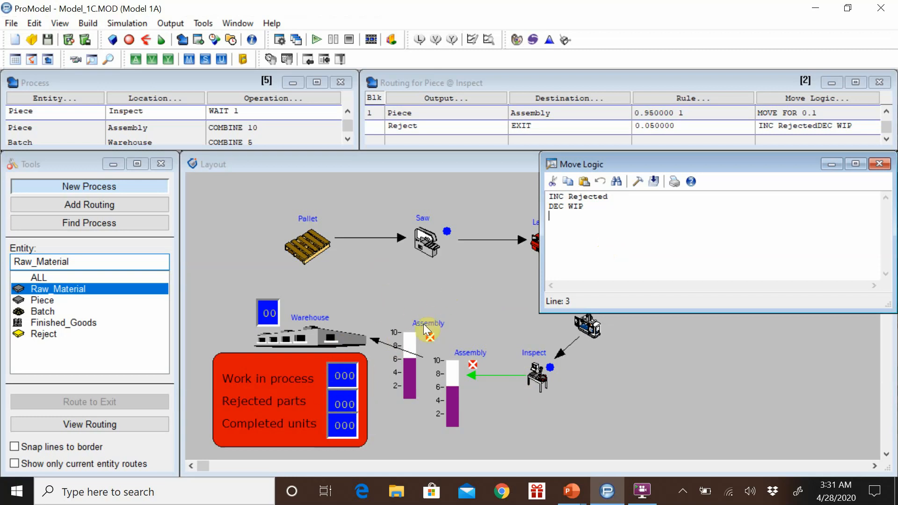
click(879, 165)
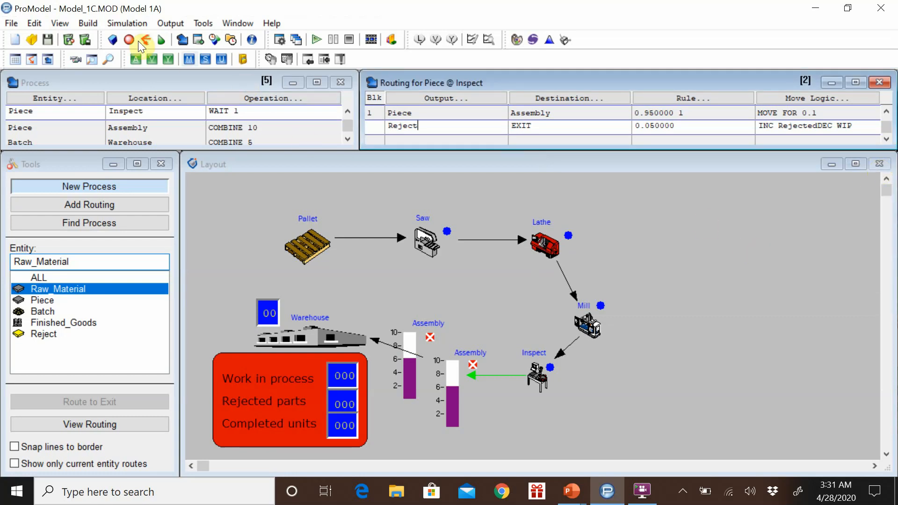
Step: Run the simulation again to check the work in process and rejected parts counters, and end it without collecting statistics
click(128, 24)
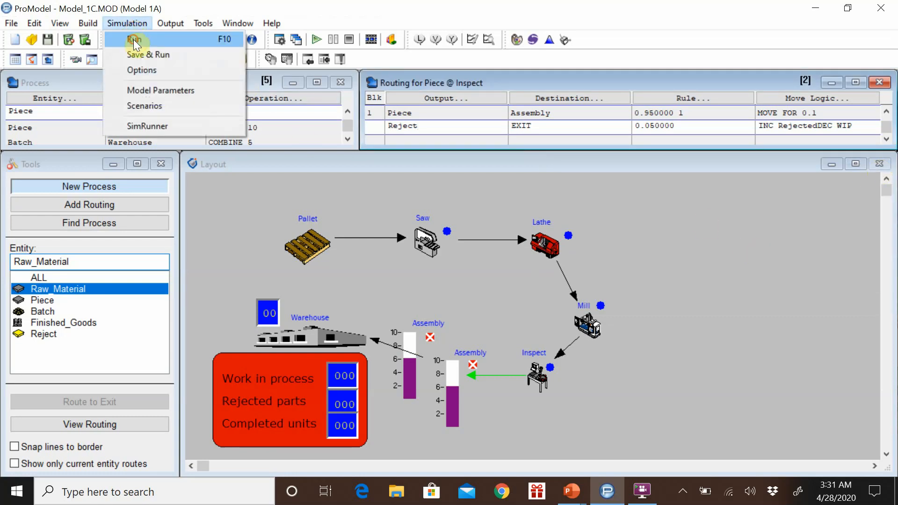
click(134, 39)
click(124, 77)
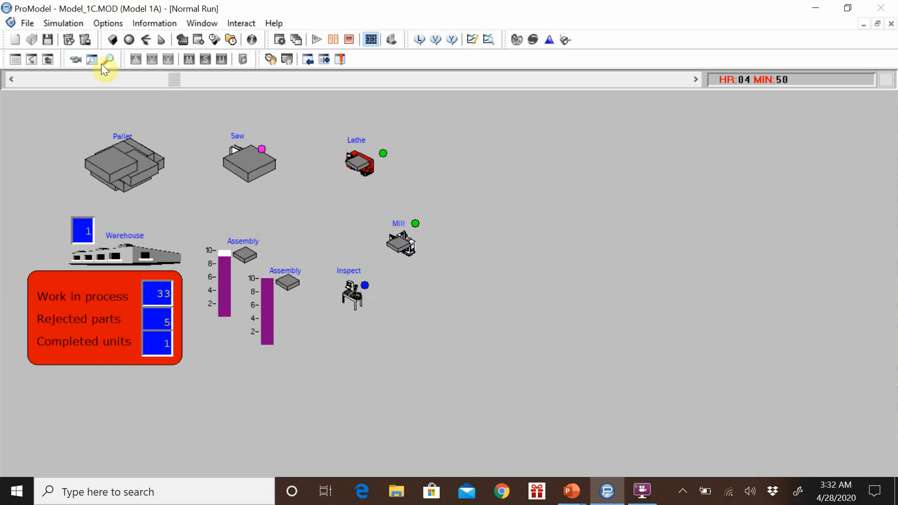
click(74, 25)
click(82, 39)
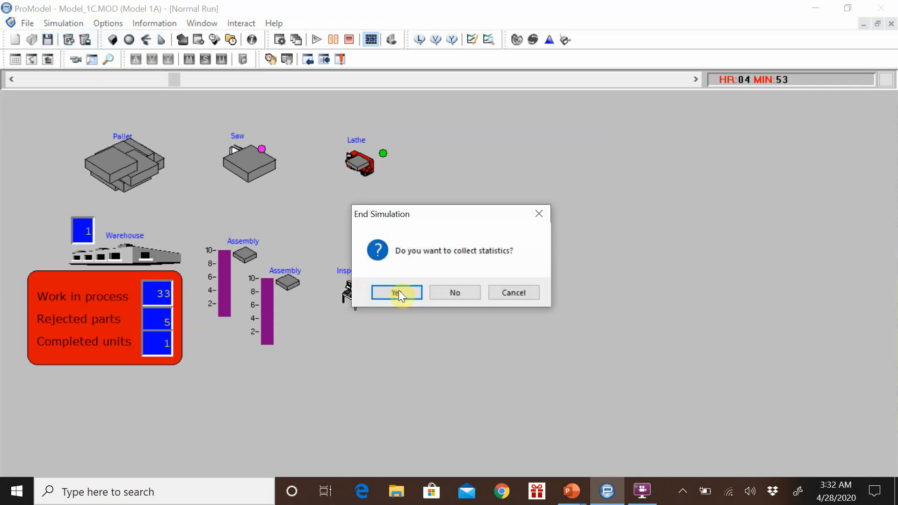
click(455, 291)
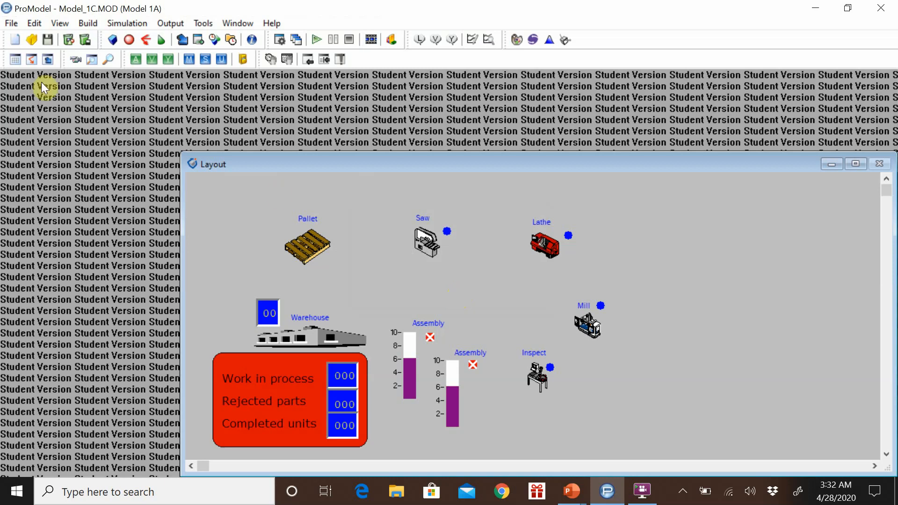
Step: Save the model and reopen the processing records at the Reject routing line for Piece at Inspect
click(13, 25)
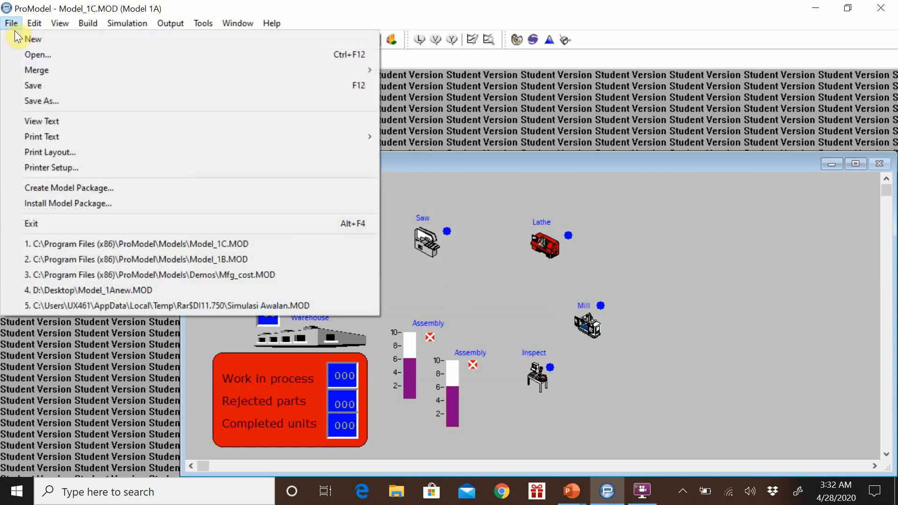
click(38, 85)
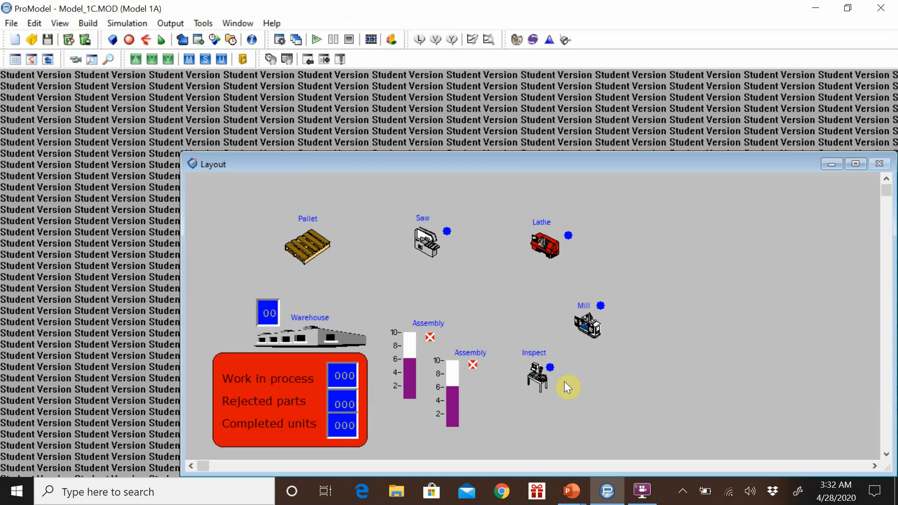
click(77, 24)
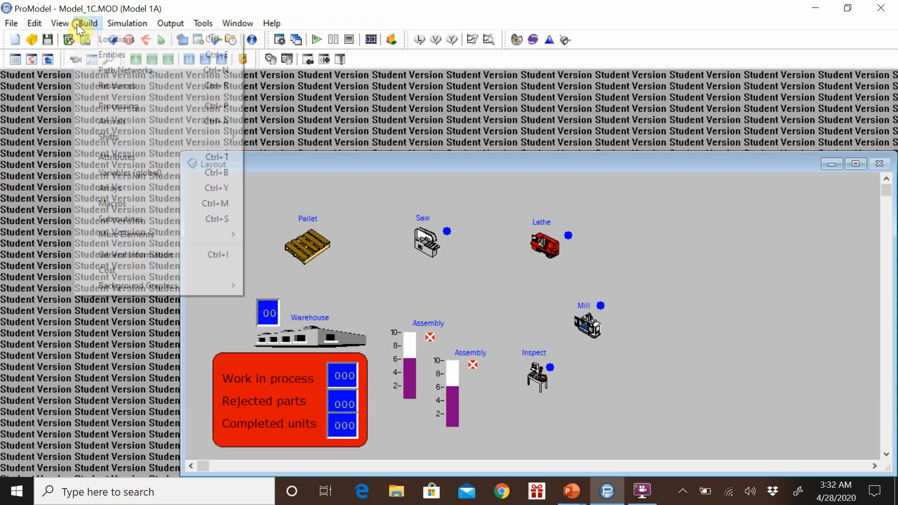
click(107, 106)
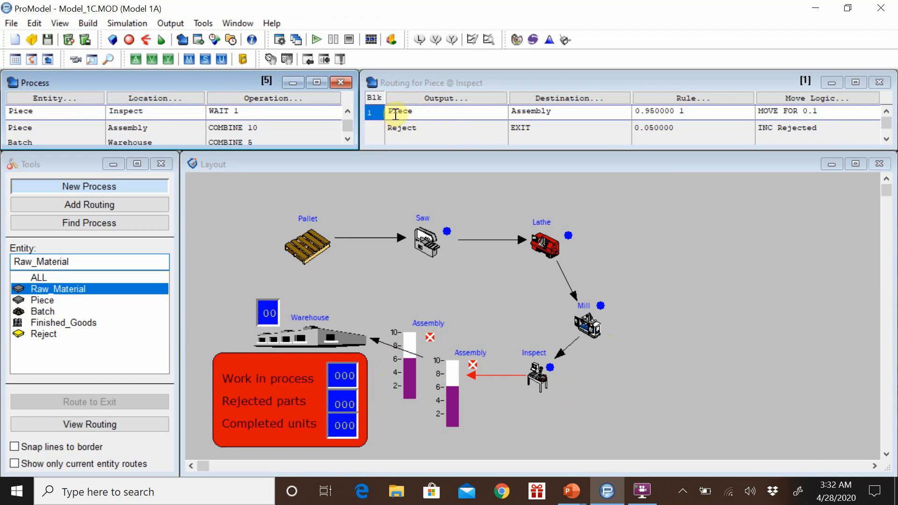
click(424, 130)
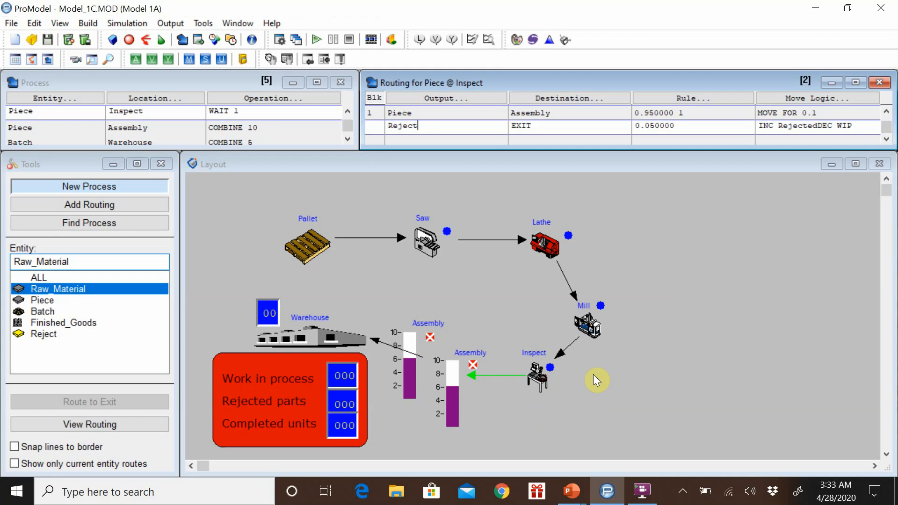
Step: Change the model title to Model 1 in the general information and save the model
click(85, 24)
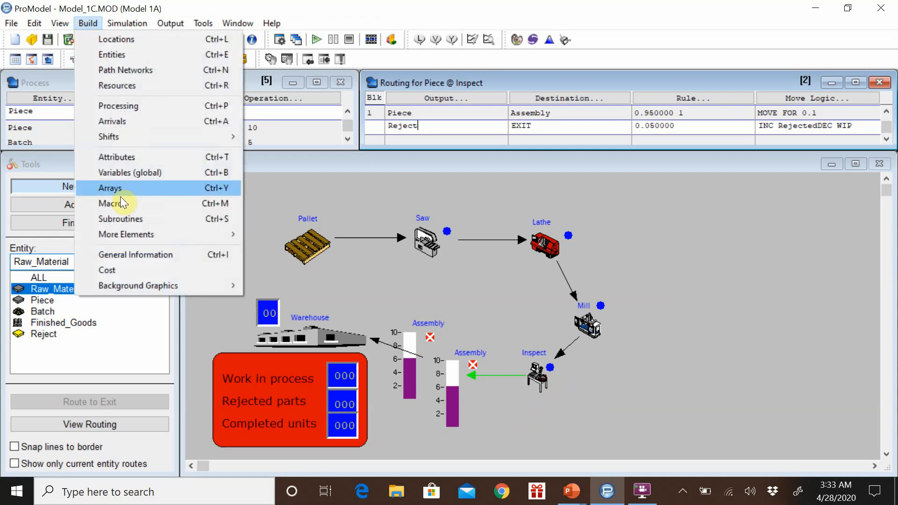
click(117, 255)
click(223, 148)
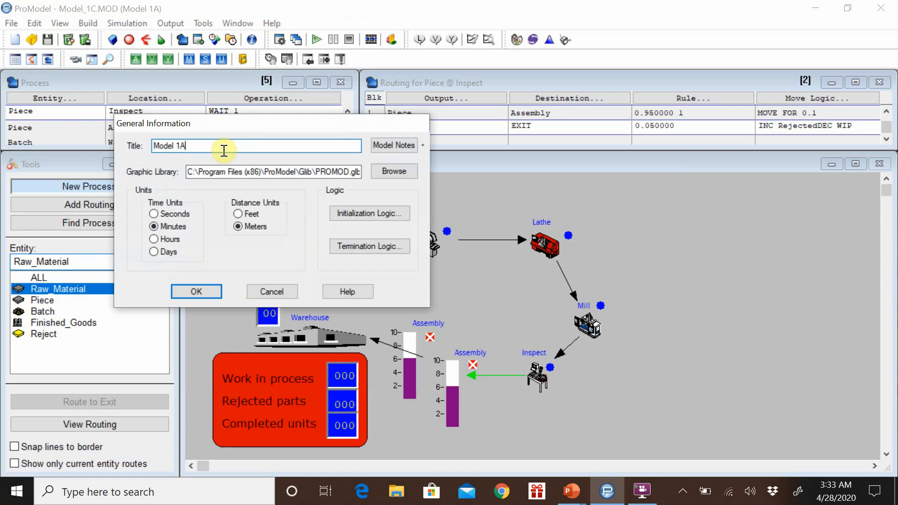
key(BackSpace)
click(197, 290)
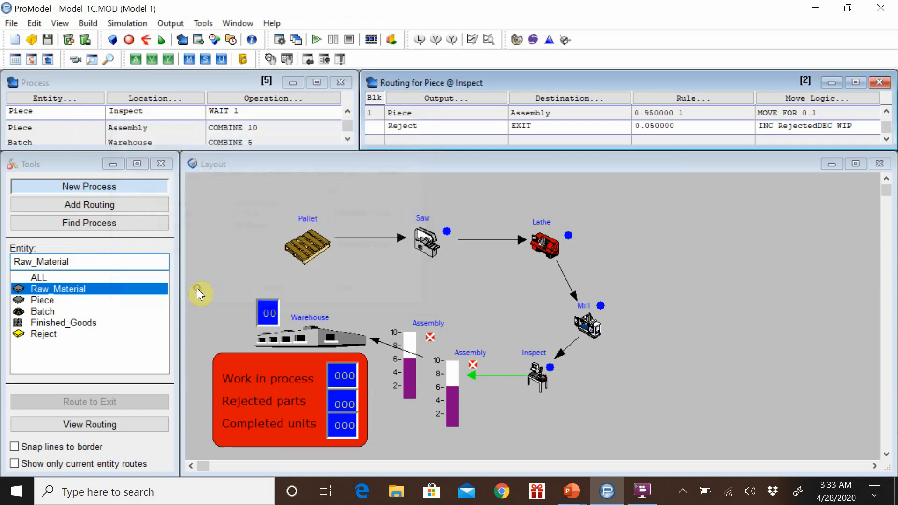
click(10, 24)
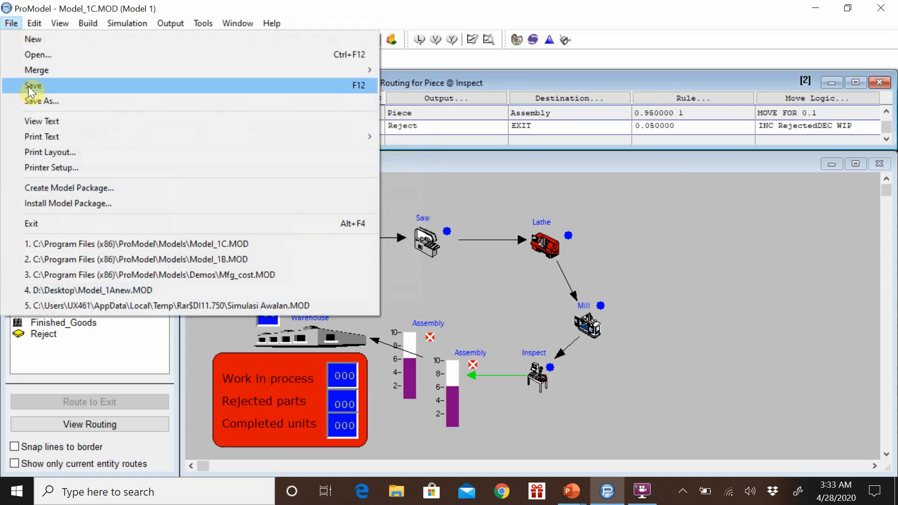
click(28, 86)
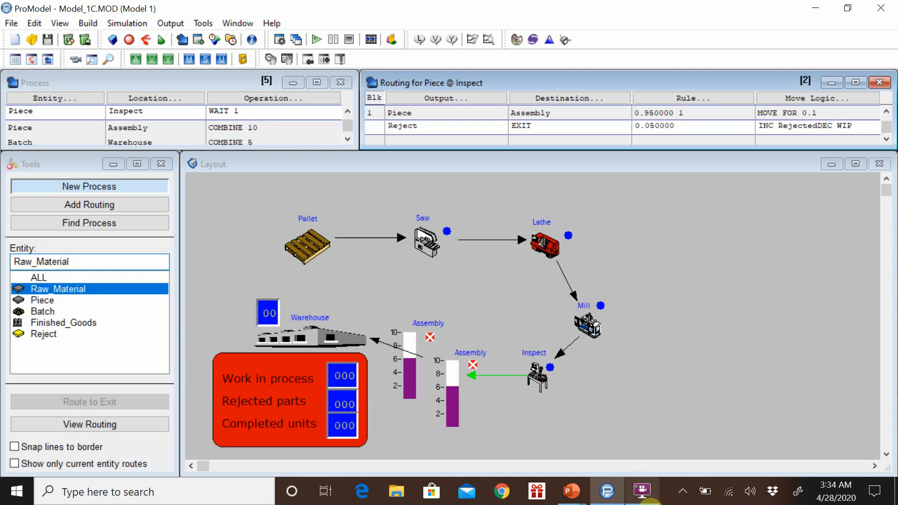
click(683, 491)
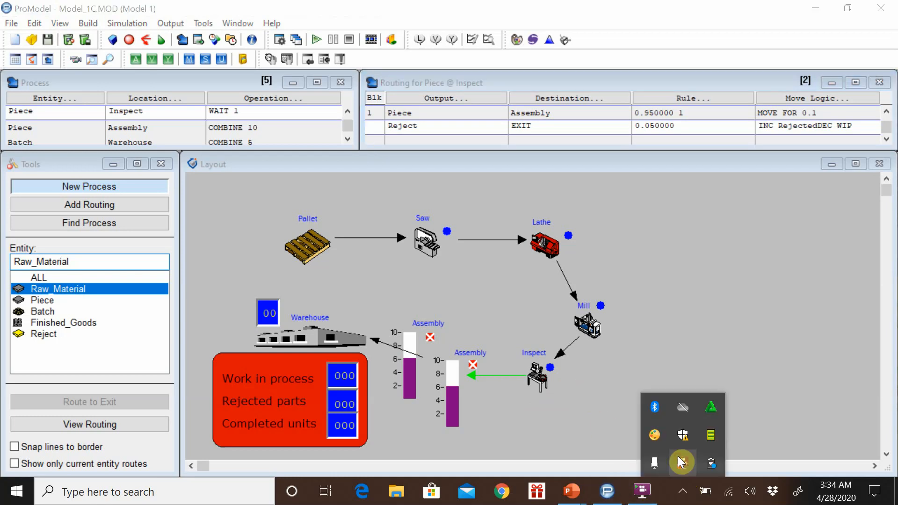